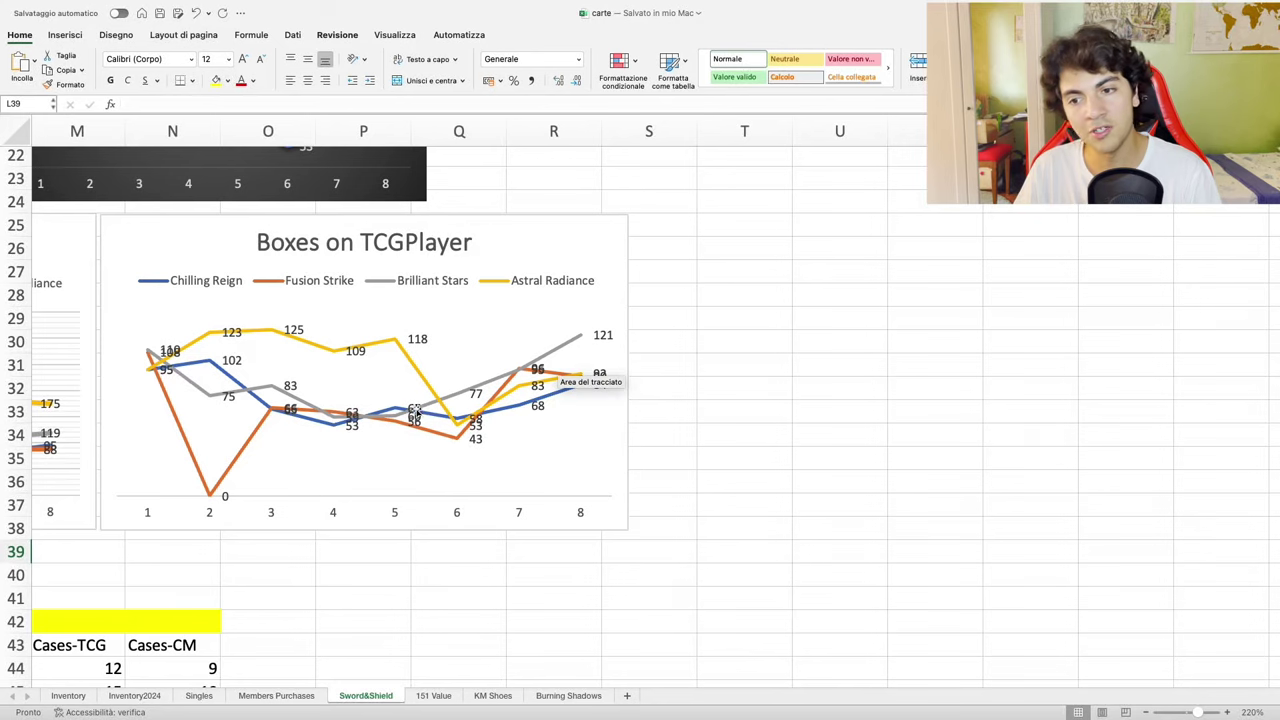
Step: On TCGplayer, examine the Chilling Reign Booster Box's market price history and latest sales
{"action": "mouse_move", "coordinate": [569, 345]}
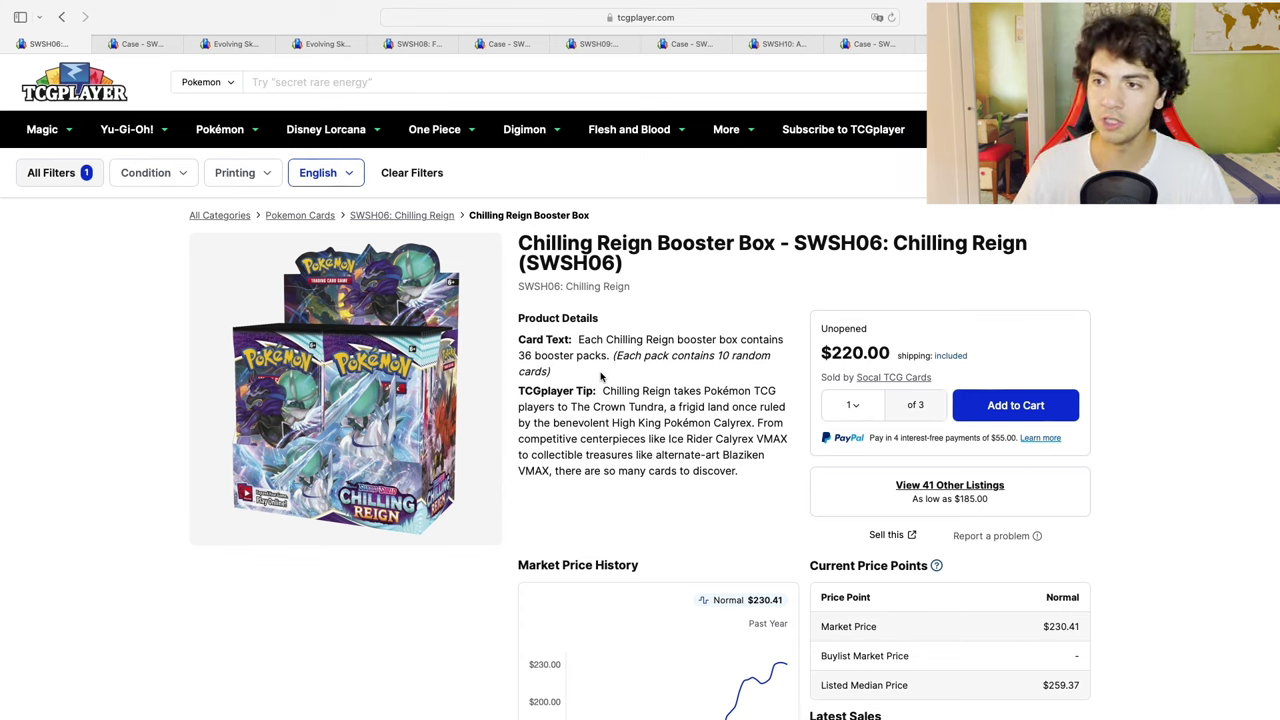
{"action": "scroll", "coordinate": [603, 375], "scroll_direction": "down", "scroll_amount": 2}
{"action": "scroll", "coordinate": [768, 334], "scroll_direction": "down", "scroll_amount": 2}
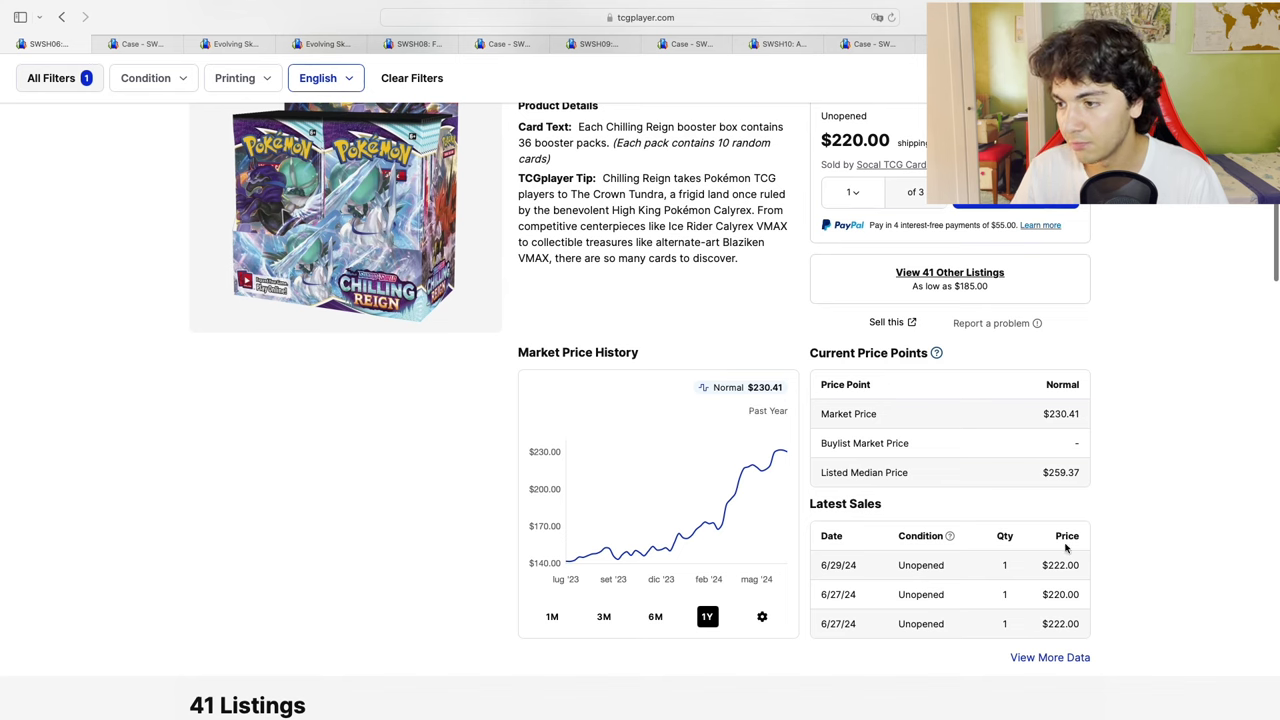
Step: Check the Chilling Reign Booster Box Case's price history and highlight the price of its 6/20/24 sale
{"action": "left_click", "coordinate": [133, 43]}
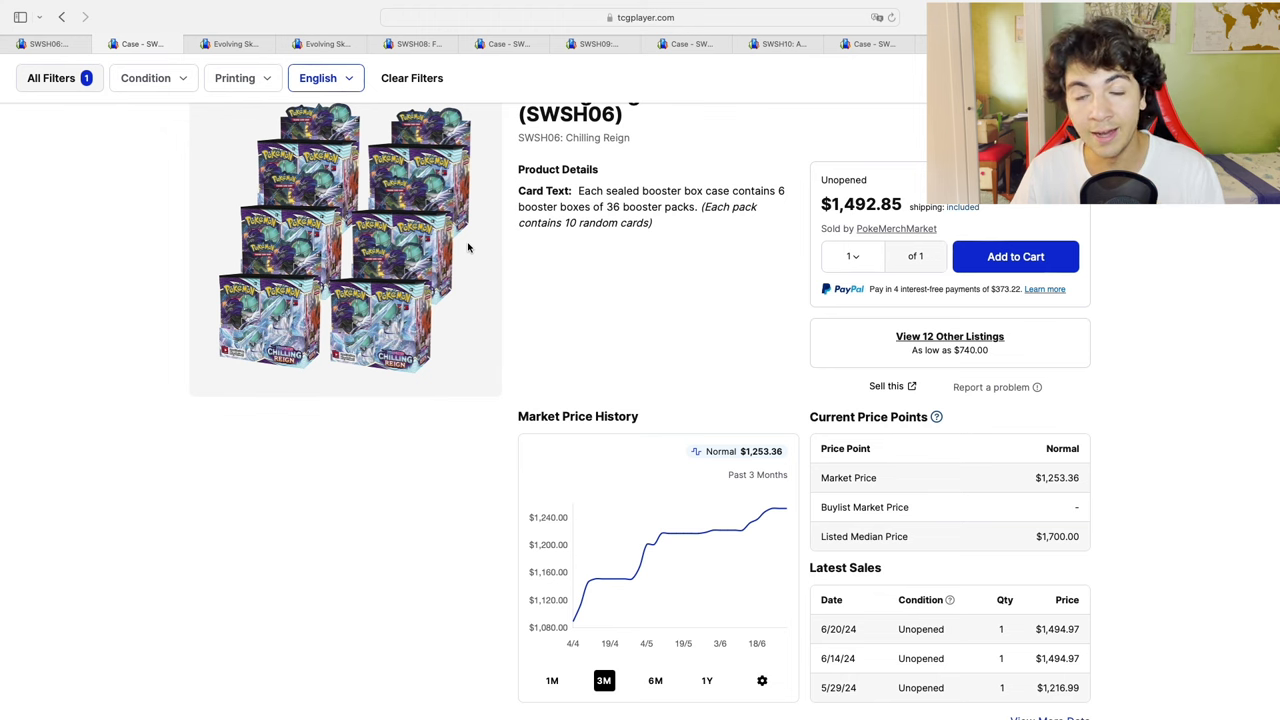
{"action": "scroll", "coordinate": [508, 304], "scroll_direction": "down", "scroll_amount": 2}
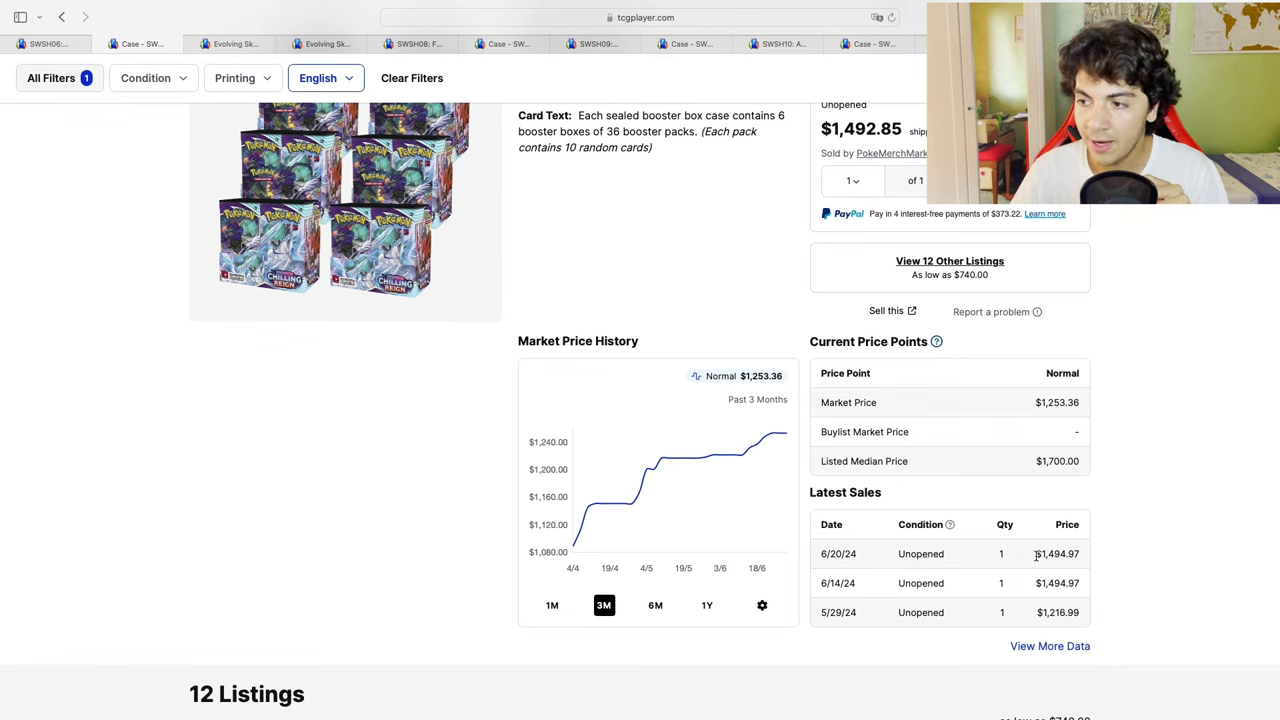
{"action": "left_click_drag", "start_coordinate": [1036, 557], "coordinate": [1085, 555]}
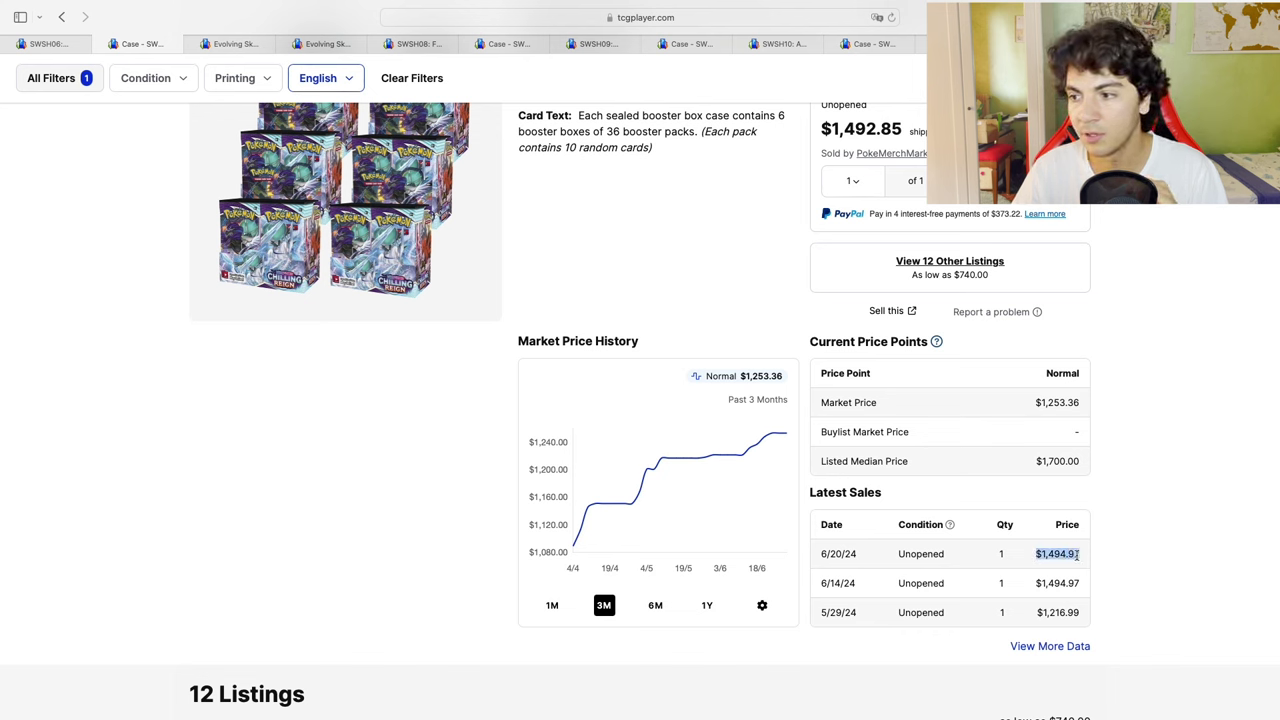
{"action": "left_click", "coordinate": [1076, 556]}
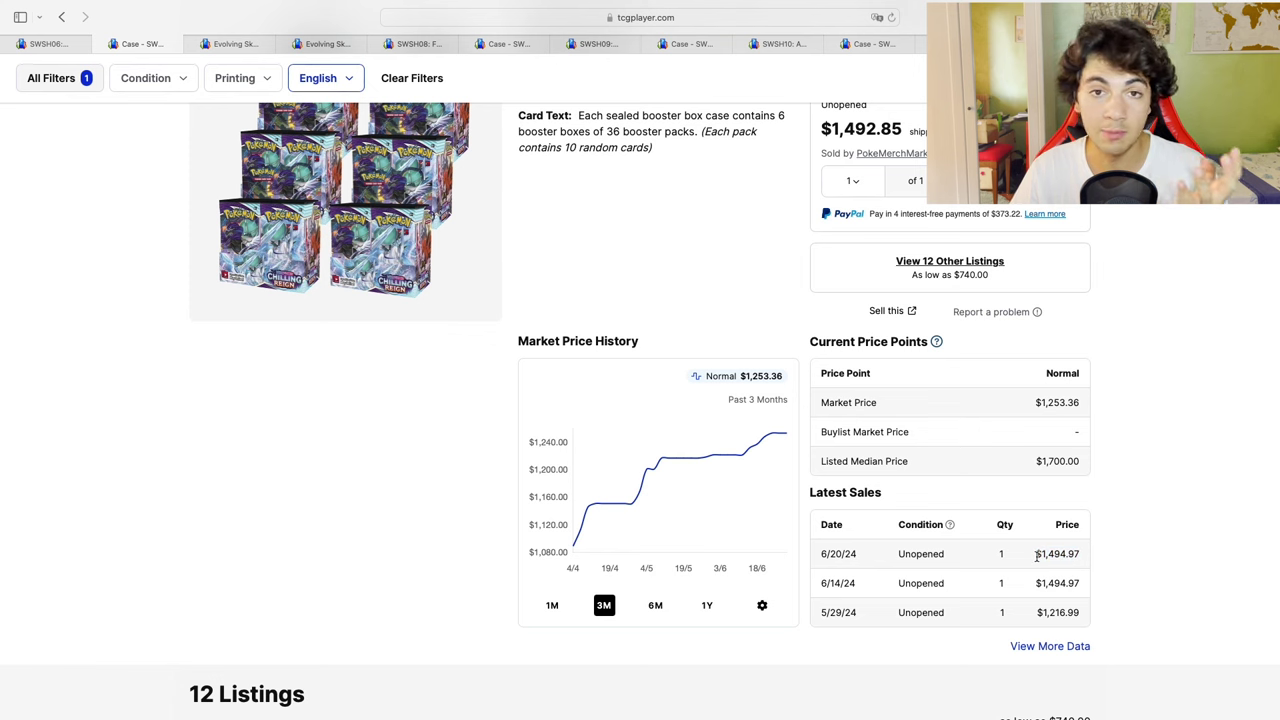
{"action": "left_click_drag", "start_coordinate": [1037, 557], "coordinate": [1081, 553]}
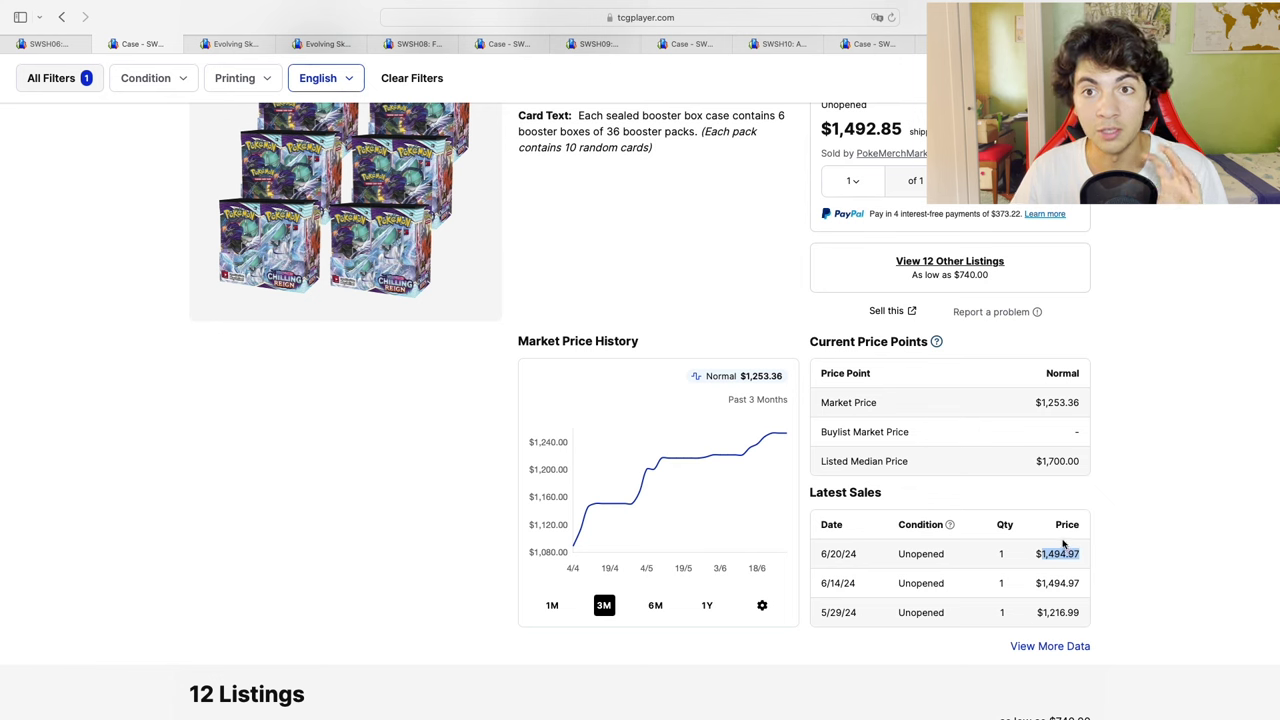
Step: Examine the Evolving Skies Booster Box's market price history and open its detailed sales data
{"action": "left_click", "coordinate": [228, 43]}
{"action": "scroll", "coordinate": [391, 298], "scroll_direction": "down", "scroll_amount": 5}
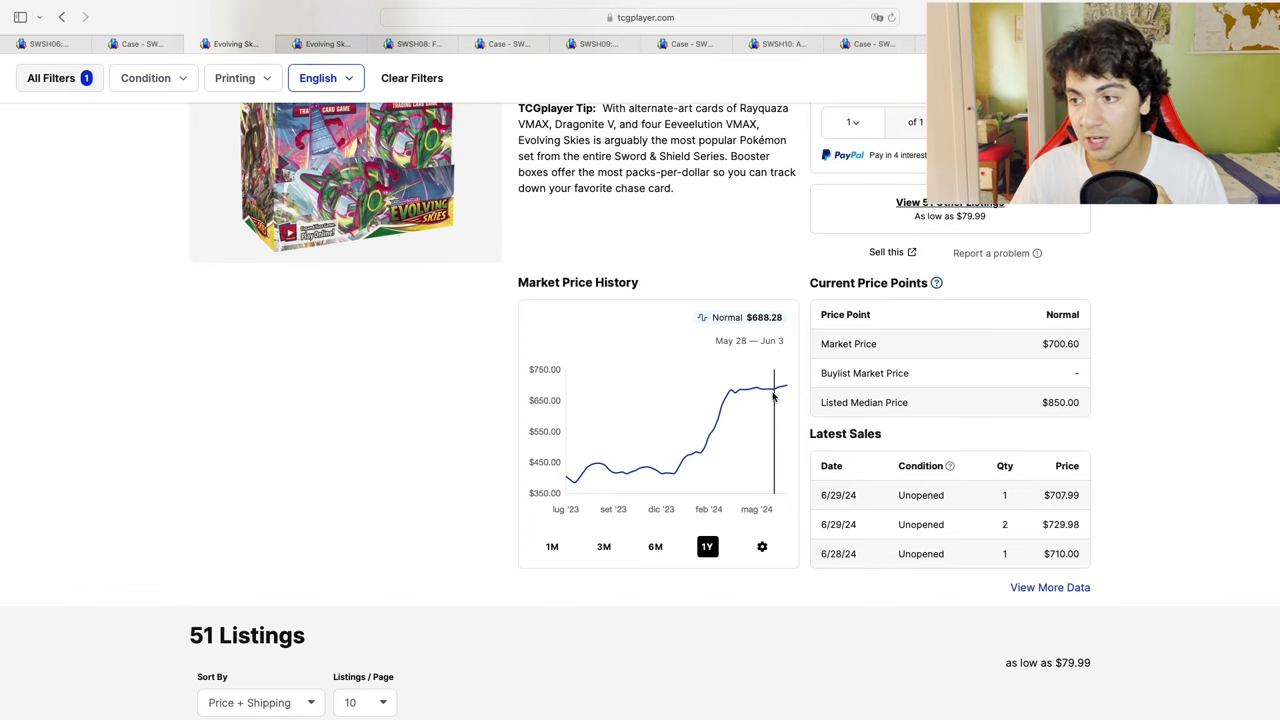
{"action": "scroll", "coordinate": [1025, 505], "scroll_direction": "down", "scroll_amount": 2}
{"action": "left_click", "coordinate": [1050, 468]}
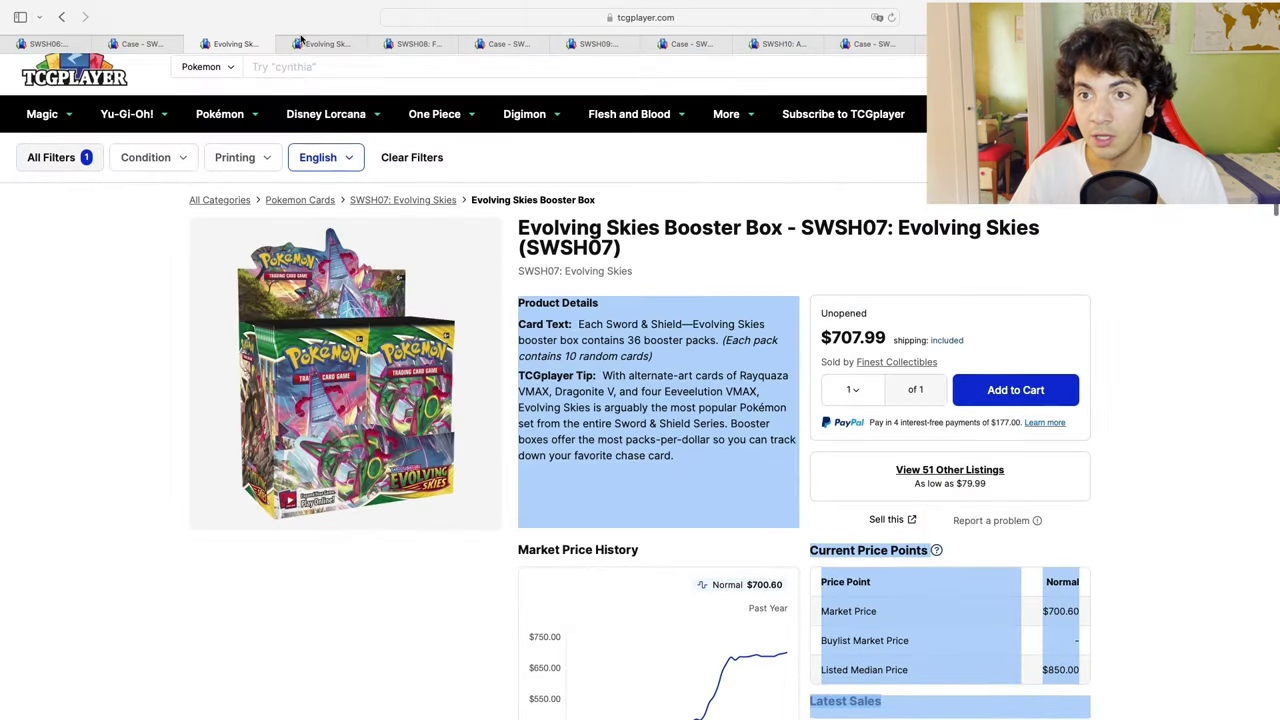
Step: Review the Evolving Skies Booster Box Case's listing price and latest sales, and open its full sales history
{"action": "left_click", "coordinate": [300, 40]}
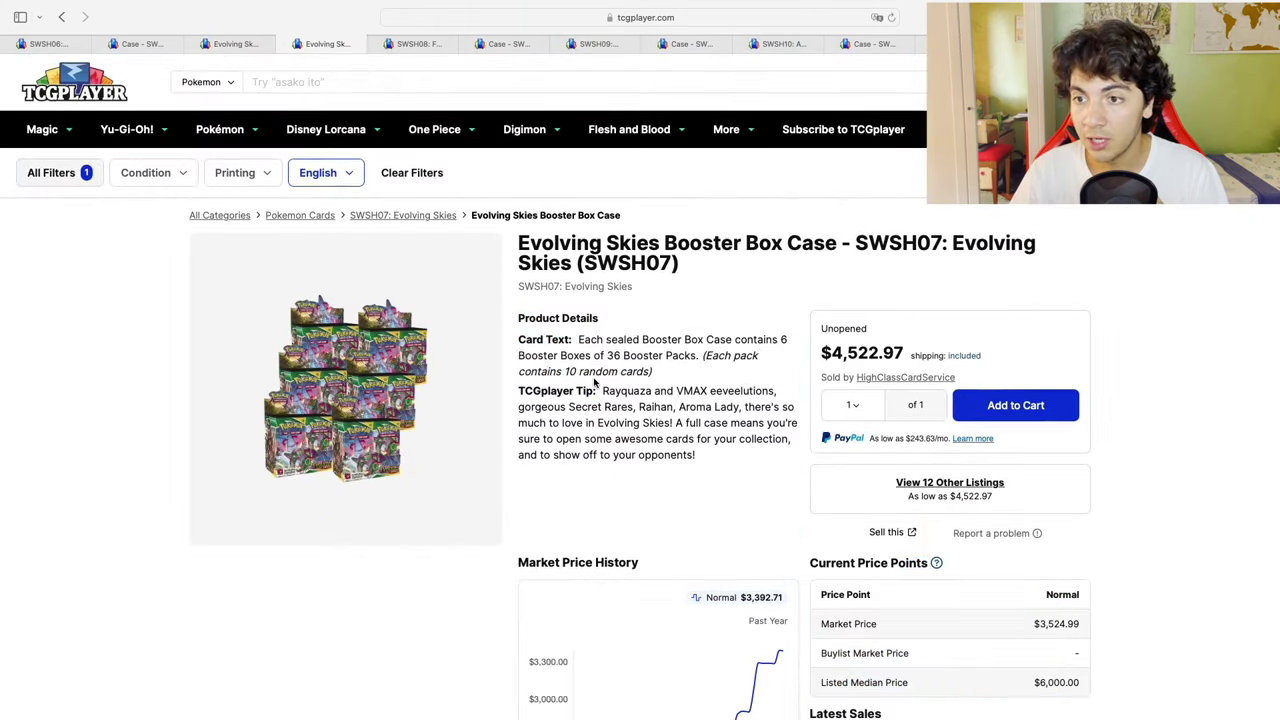
{"action": "scroll", "coordinate": [612, 380], "scroll_direction": "down", "scroll_amount": 2}
{"action": "left_click_drag", "start_coordinate": [822, 238], "coordinate": [905, 240]}
{"action": "left_click", "coordinate": [900, 245]}
{"action": "scroll", "coordinate": [890, 303], "scroll_direction": "down", "scroll_amount": 4}
{"action": "scroll", "coordinate": [890, 303], "scroll_direction": "down", "scroll_amount": 1}
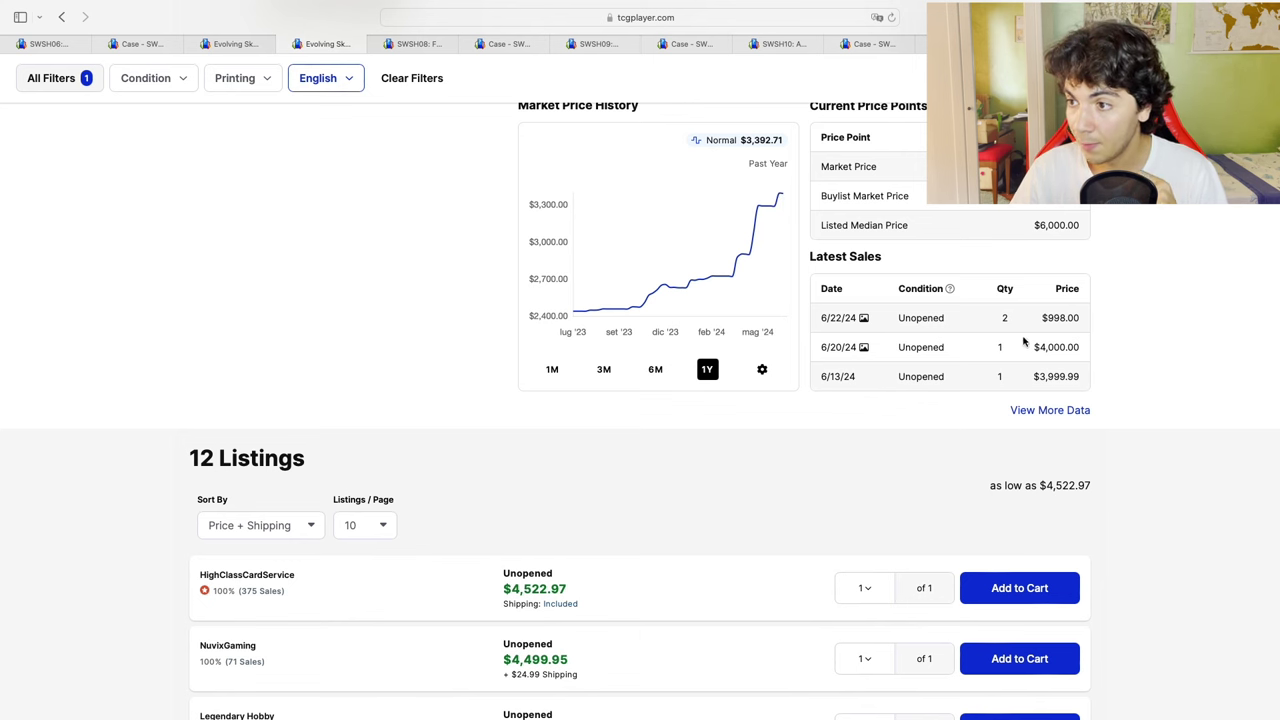
{"action": "left_click_drag", "start_coordinate": [1030, 348], "coordinate": [1097, 350]}
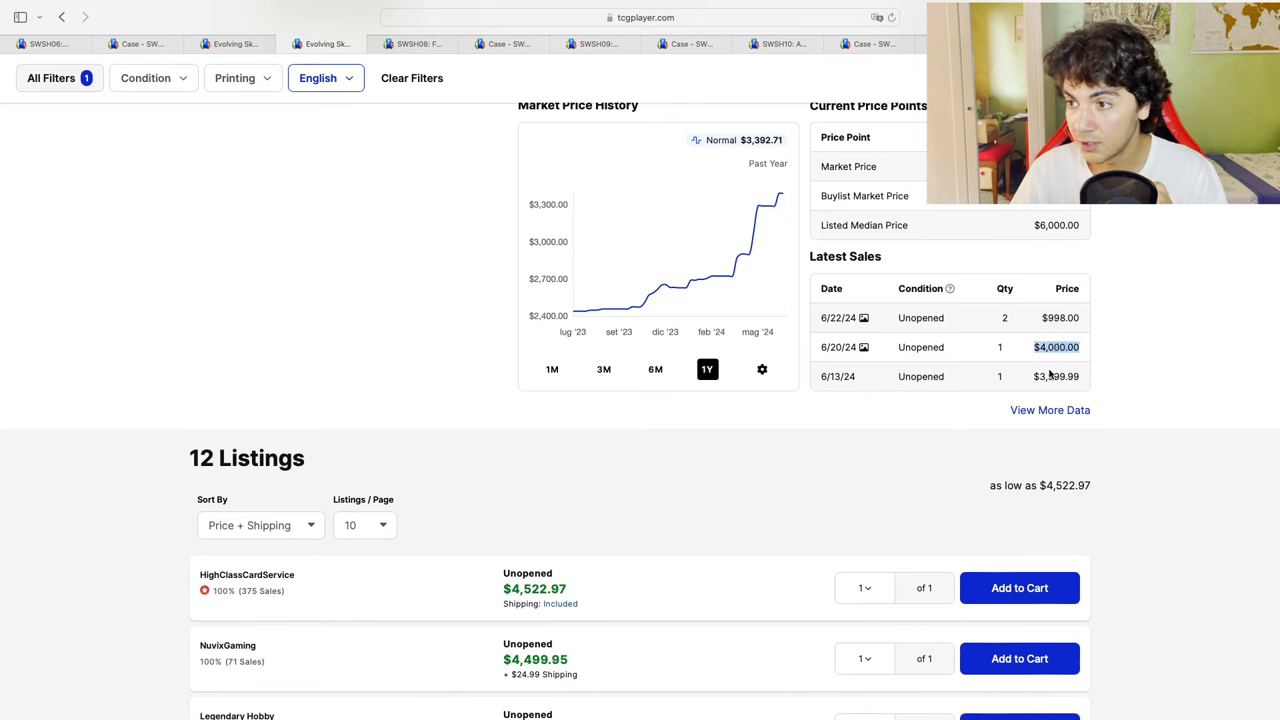
{"action": "left_click", "coordinate": [1038, 410]}
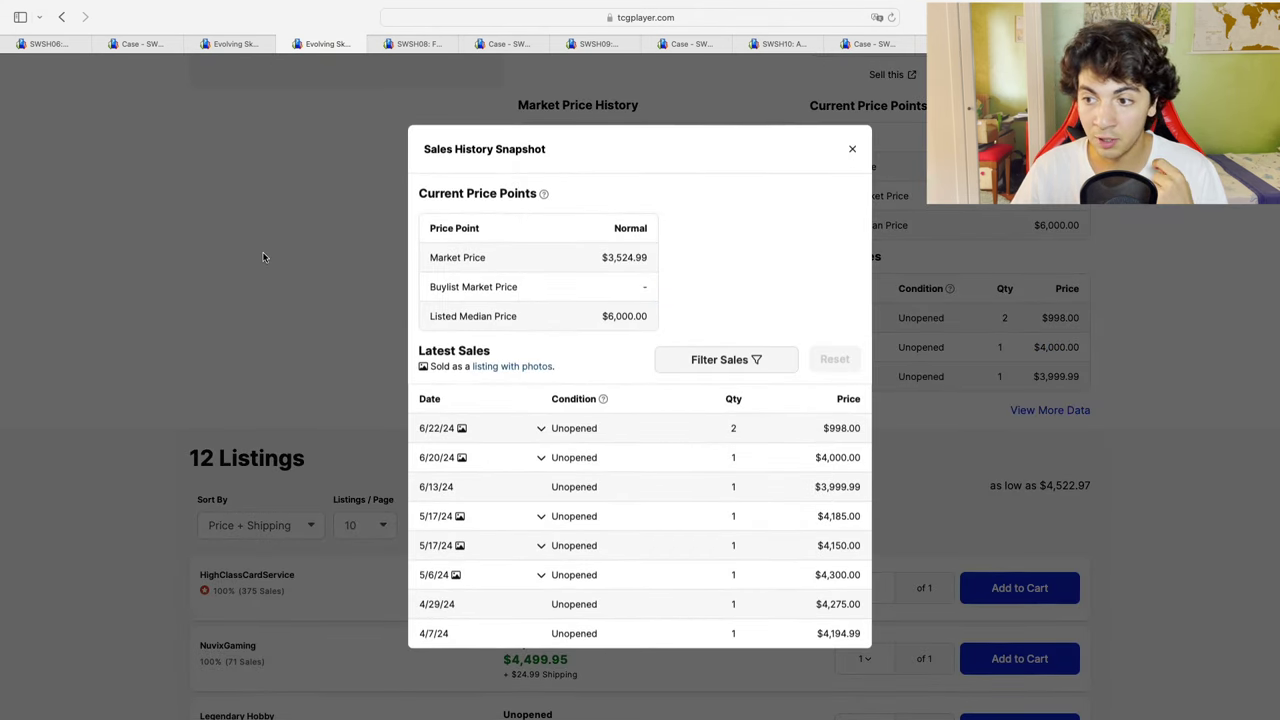
Step: Examine the Fusion Strike Booster Box's full sales history, highlighting a 6/27/24 sale price, and close the sales history
{"action": "key", "text": "ctrl+Tab"}
{"action": "scroll", "coordinate": [848, 216], "scroll_direction": "down", "scroll_amount": 2}
{"action": "scroll", "coordinate": [850, 218], "scroll_direction": "down", "scroll_amount": 5}
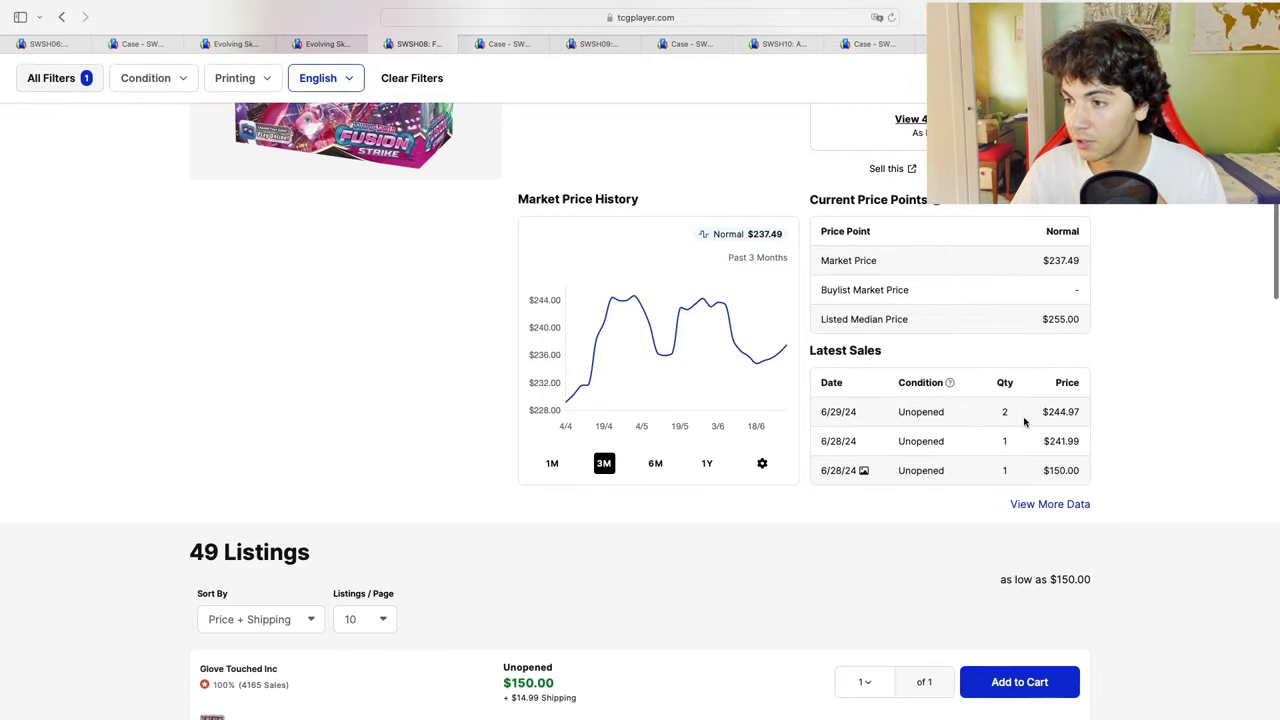
{"action": "left_click", "coordinate": [1066, 503]}
{"action": "scroll", "coordinate": [597, 428], "scroll_direction": "down", "scroll_amount": 1}
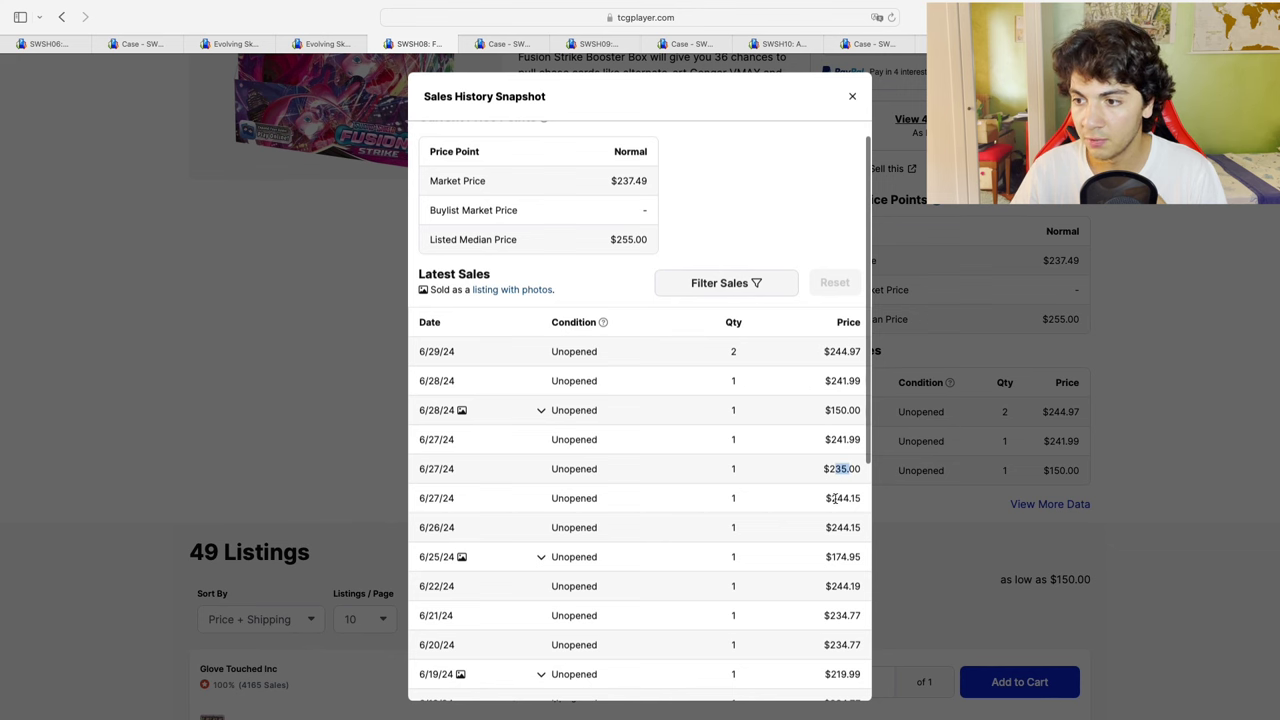
{"action": "left_click_drag", "start_coordinate": [836, 497], "coordinate": [860, 498]}
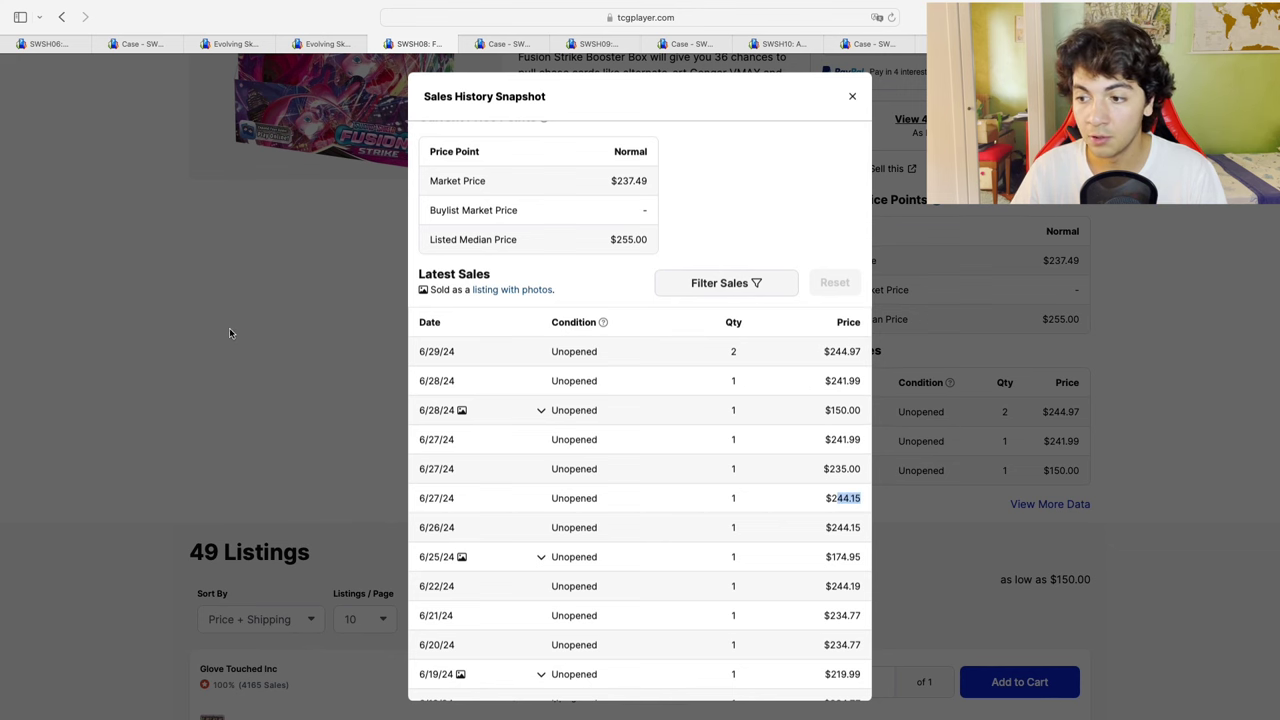
{"action": "scroll", "coordinate": [752, 467], "scroll_direction": "down", "scroll_amount": 5}
{"action": "scroll", "coordinate": [755, 470], "scroll_direction": "down", "scroll_amount": 4}
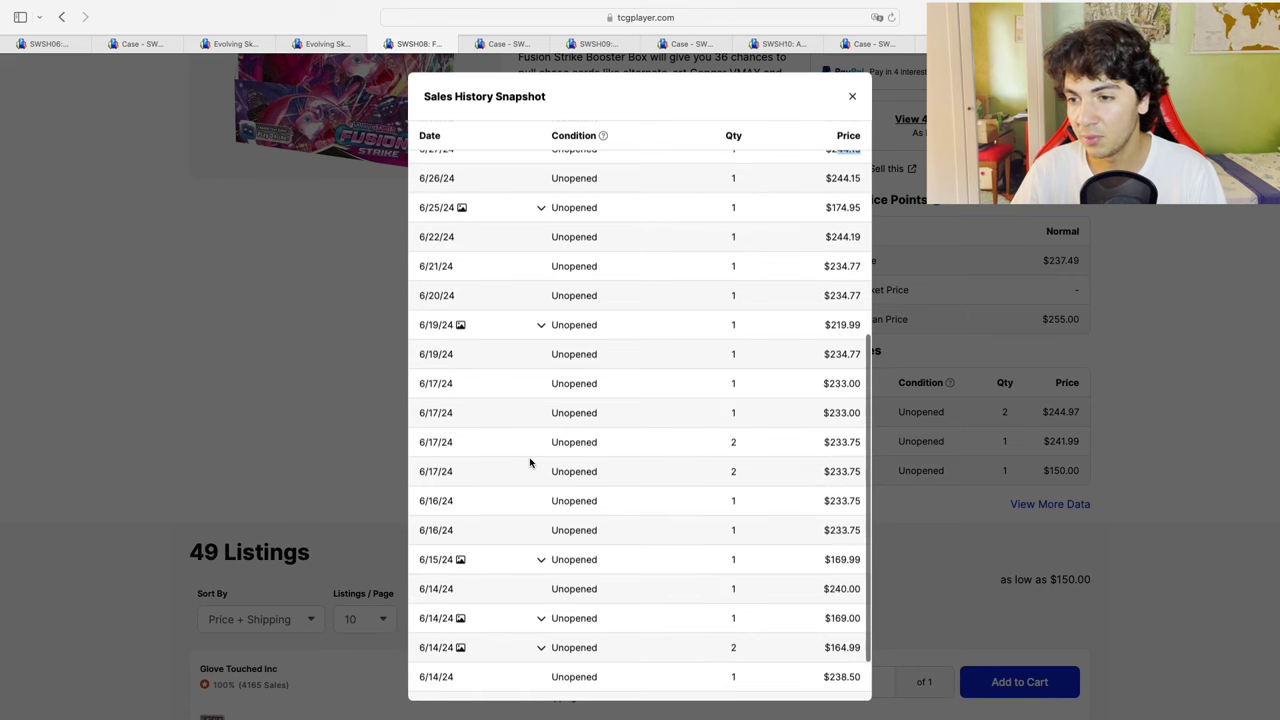
{"action": "scroll", "coordinate": [528, 463], "scroll_direction": "up", "scroll_amount": 5}
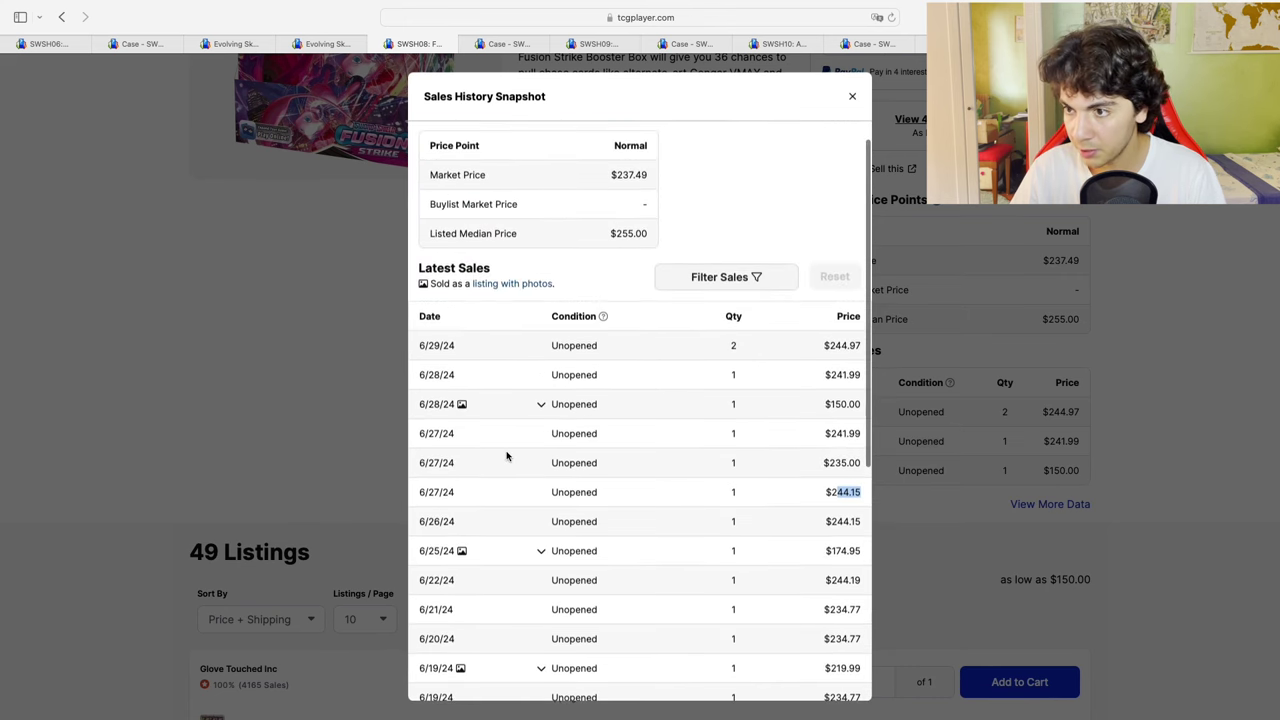
{"action": "scroll", "coordinate": [505, 455], "scroll_direction": "down", "scroll_amount": 2}
{"action": "left_click", "coordinate": [291, 301]}
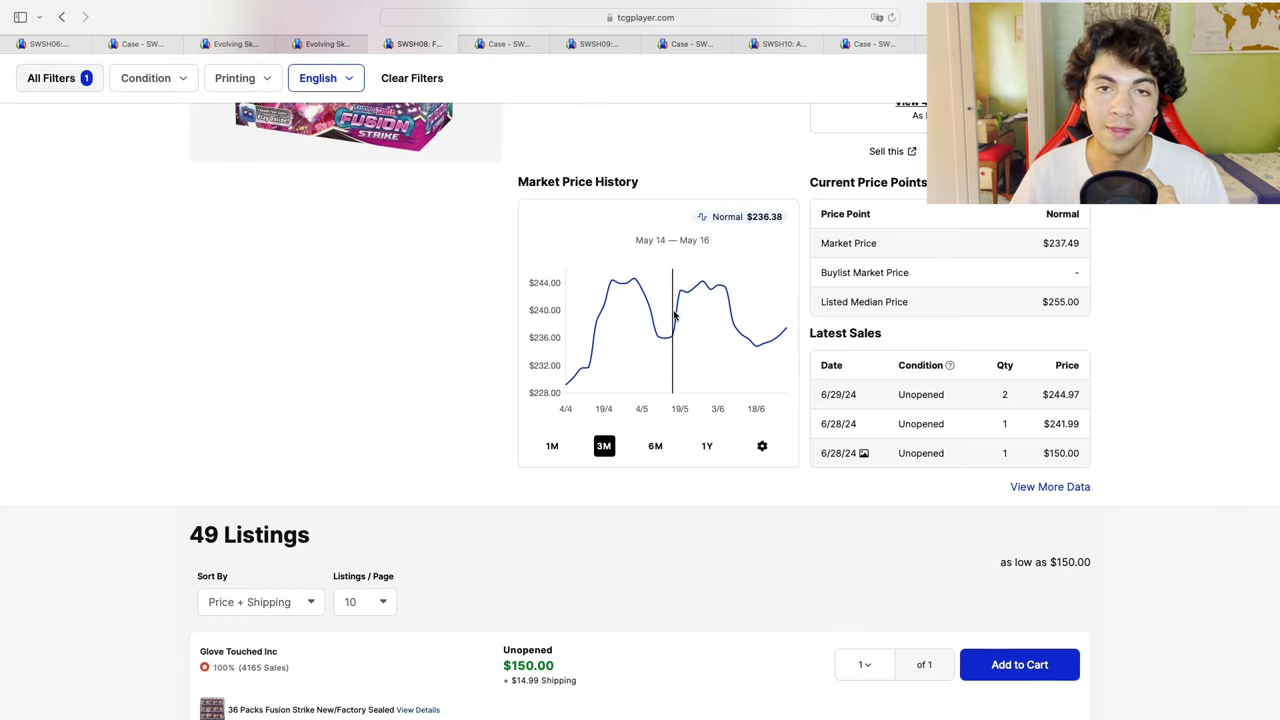
Step: Check the Fusion Strike Booster Box Case's market price history and latest sales
{"action": "left_click", "coordinate": [500, 44]}
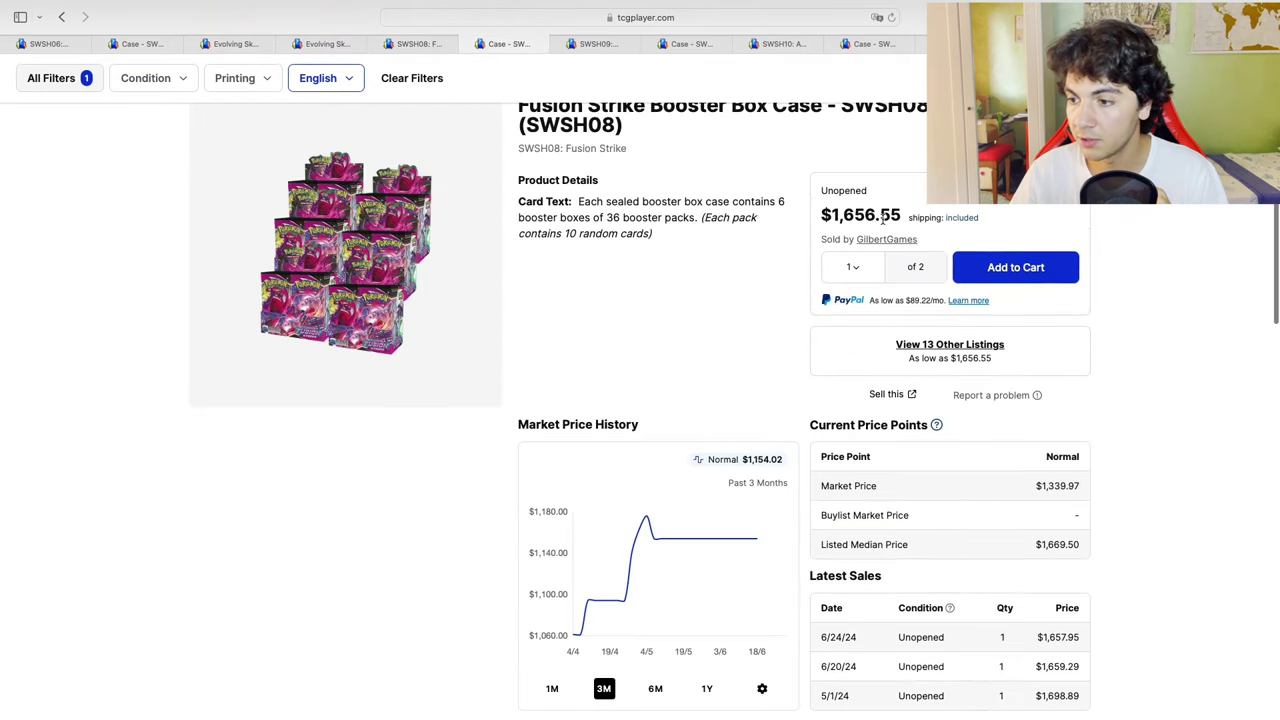
{"action": "scroll", "coordinate": [882, 226], "scroll_direction": "down", "scroll_amount": 3}
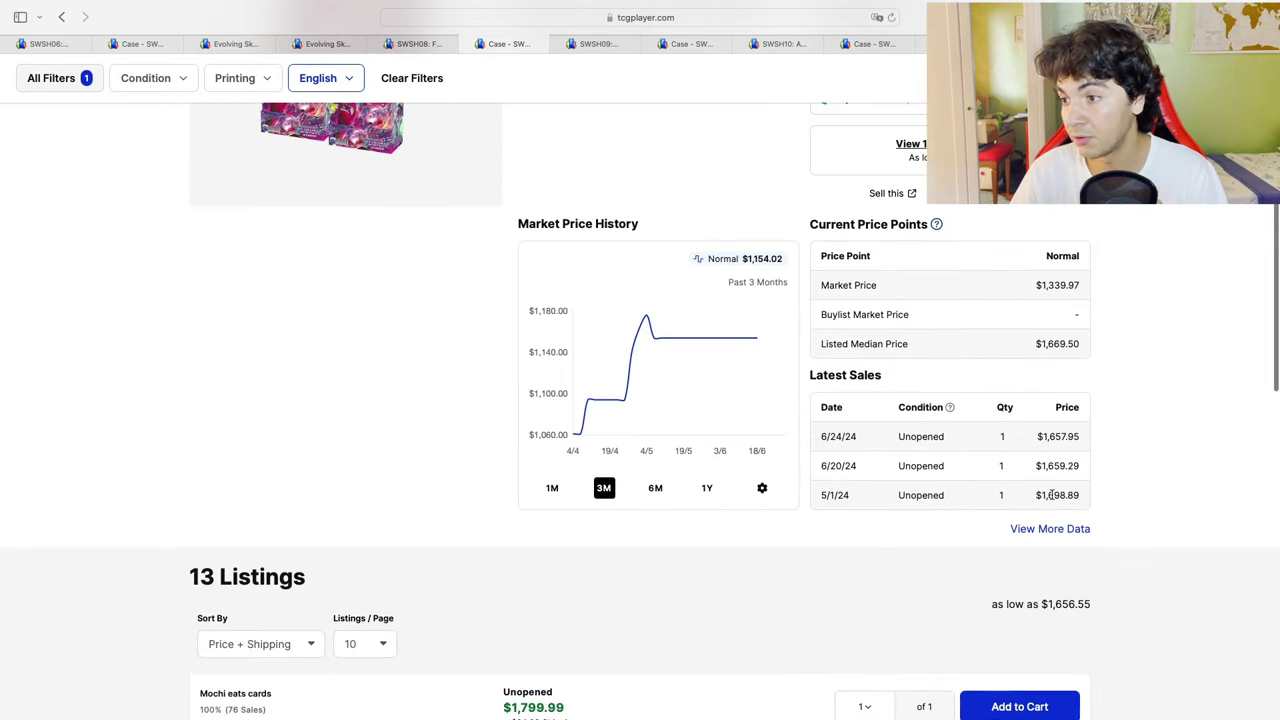
Step: Examine the Brilliant Stars Booster Box's market price history, latest sales and current listings
{"action": "left_click", "coordinate": [597, 44]}
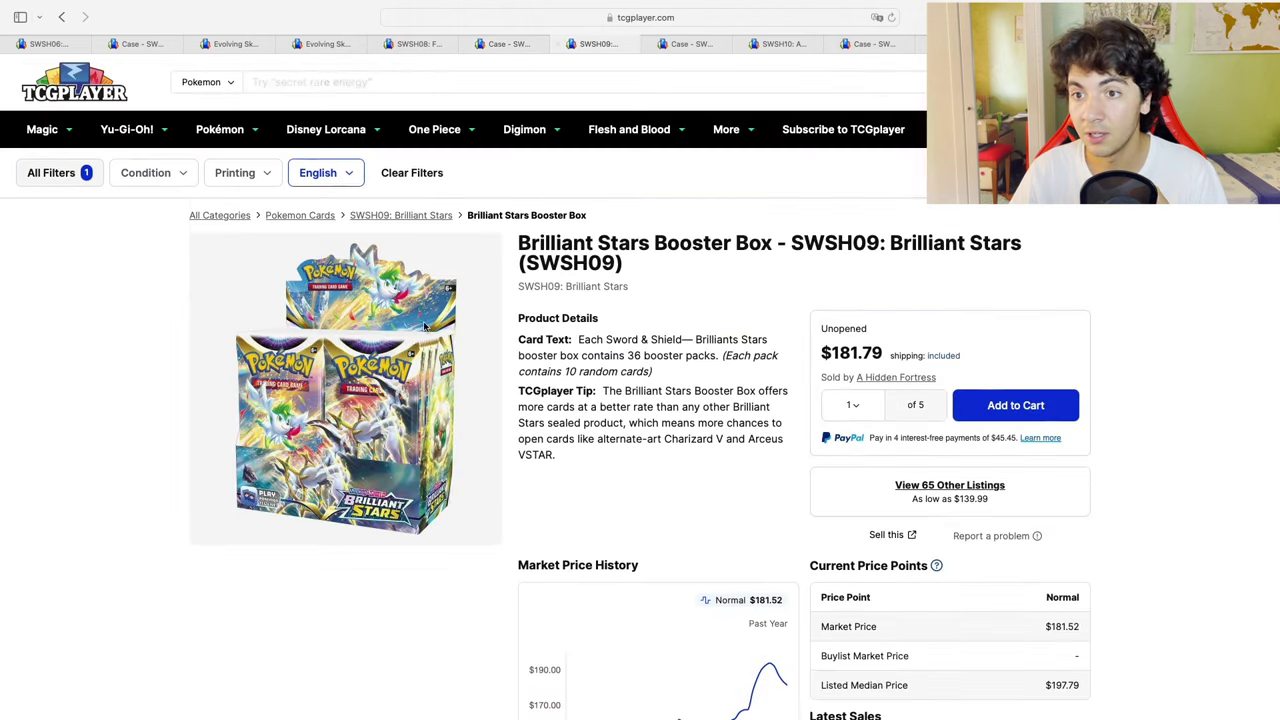
{"action": "scroll", "coordinate": [372, 392], "scroll_direction": "down", "scroll_amount": 3}
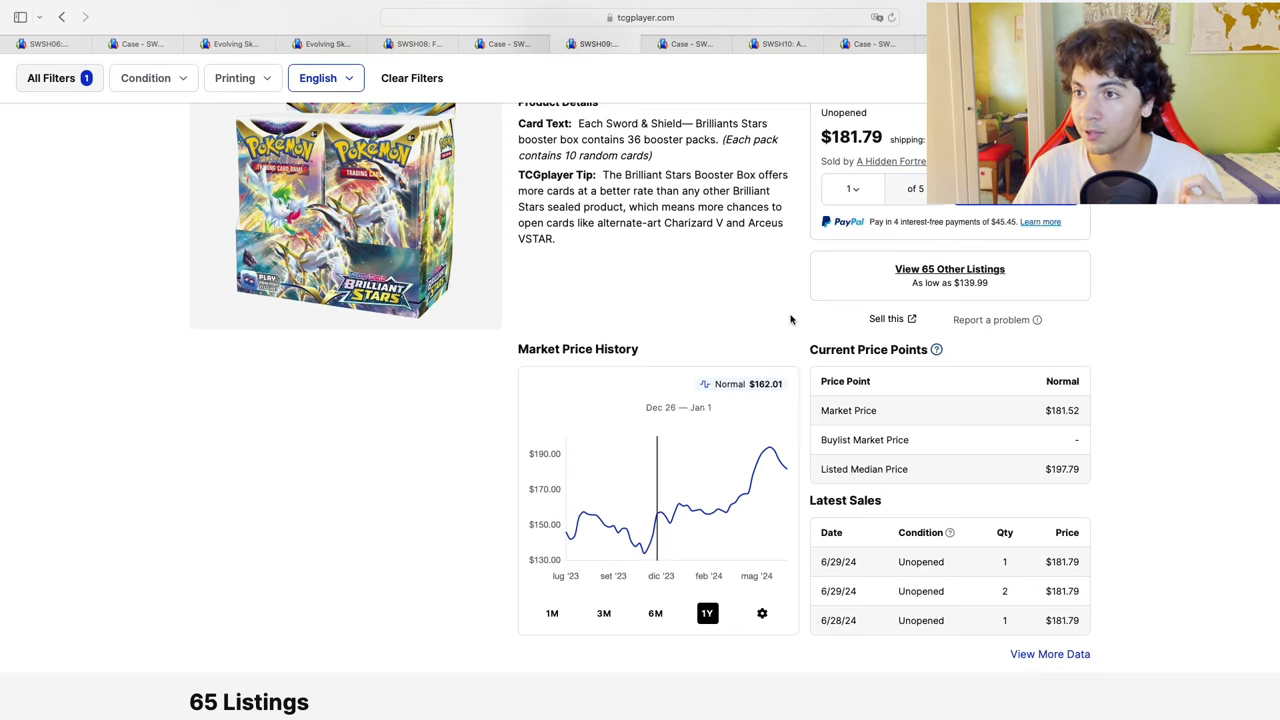
{"action": "scroll", "coordinate": [929, 529], "scroll_direction": "down", "scroll_amount": 2}
{"action": "scroll", "coordinate": [1007, 466], "scroll_direction": "down", "scroll_amount": 4}
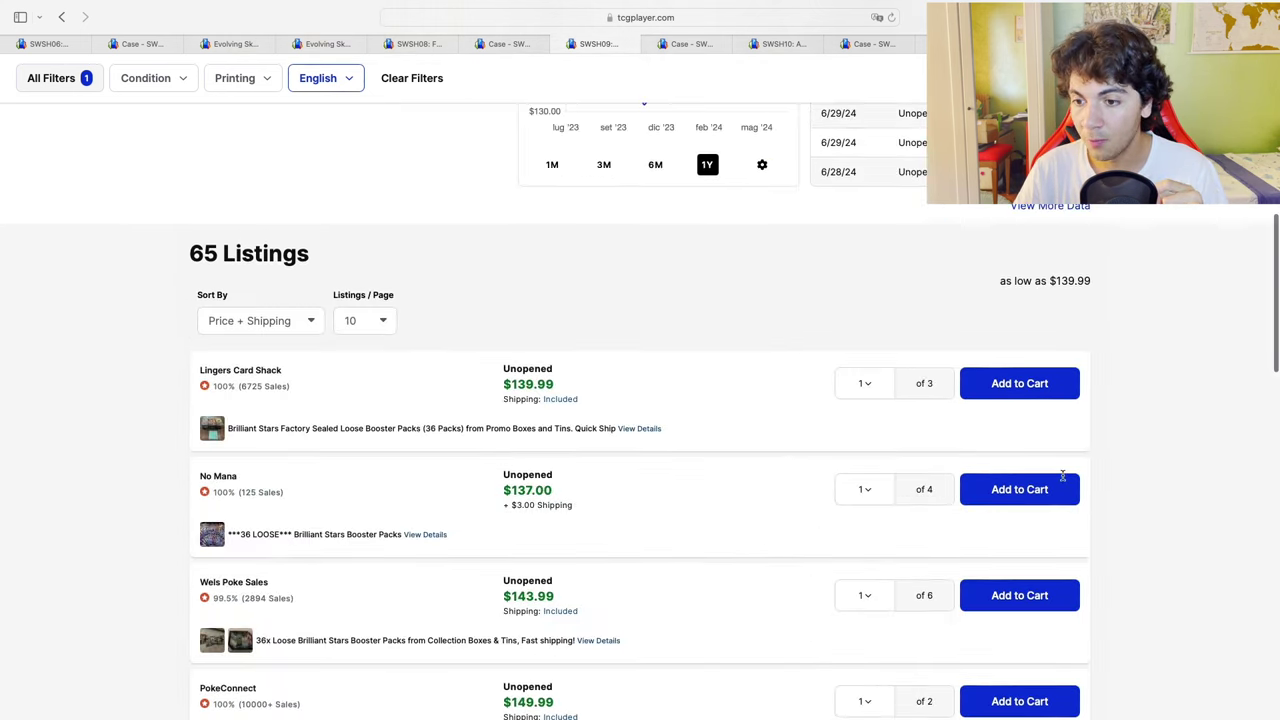
{"action": "scroll", "coordinate": [1007, 466], "scroll_direction": "up", "scroll_amount": 4}
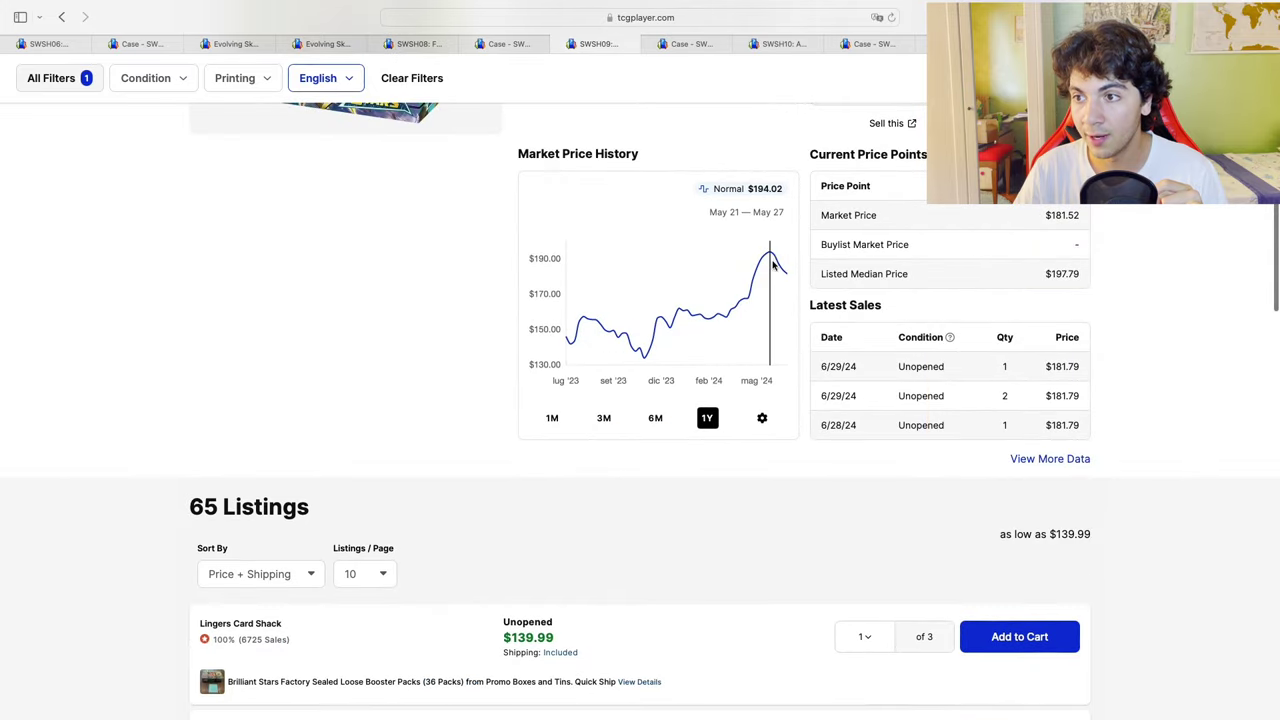
Step: Review the Brilliant Stars Booster Box Case's price history, listings and full sales history, and close the sales history
{"action": "left_click", "coordinate": [688, 44]}
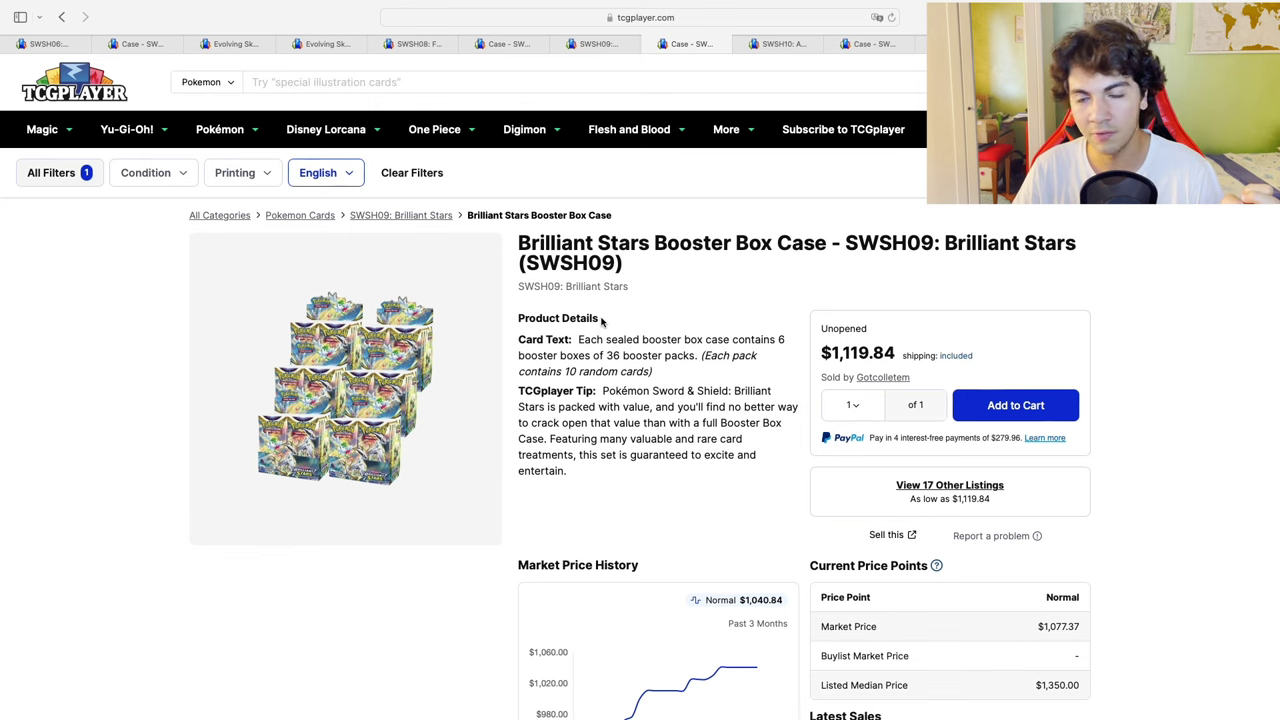
{"action": "scroll", "coordinate": [601, 320], "scroll_direction": "down", "scroll_amount": 3}
{"action": "scroll", "coordinate": [600, 326], "scroll_direction": "up", "scroll_amount": 1}
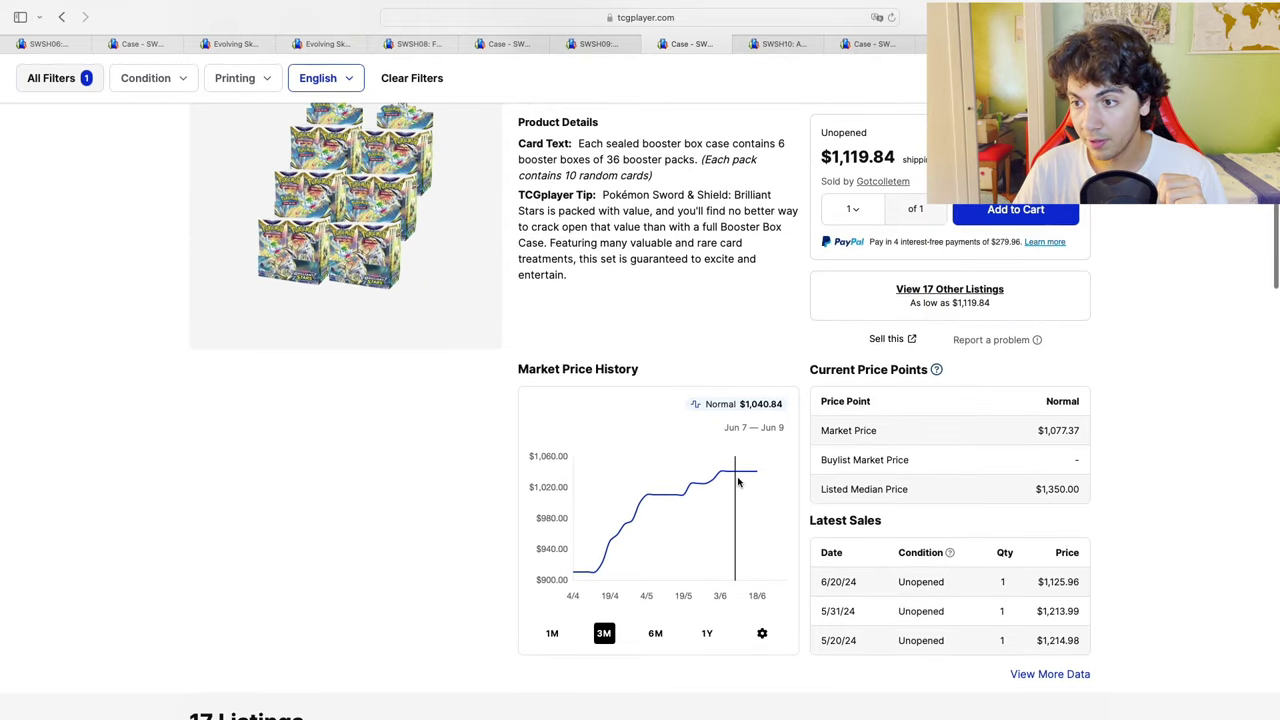
{"action": "scroll", "coordinate": [816, 503], "scroll_direction": "down", "scroll_amount": 5}
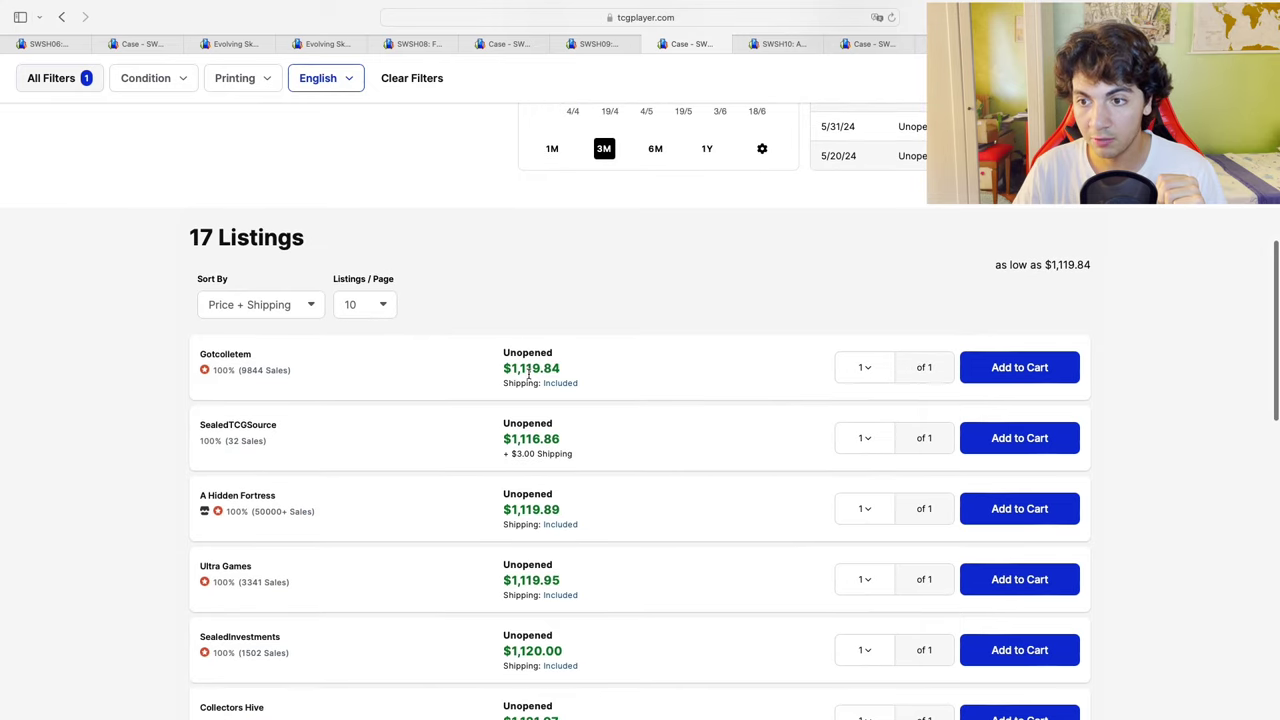
{"action": "scroll", "coordinate": [529, 374], "scroll_direction": "up", "scroll_amount": 10}
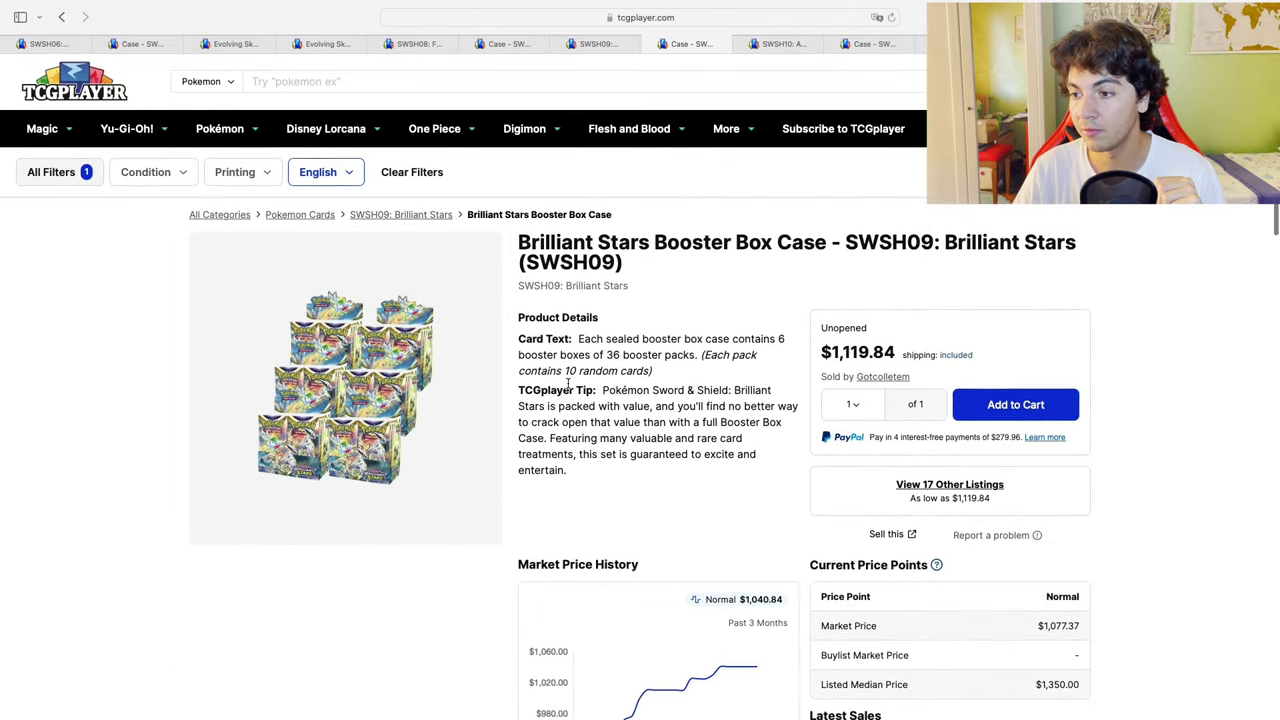
{"action": "scroll", "coordinate": [567, 383], "scroll_direction": "down", "scroll_amount": 8}
{"action": "left_click", "coordinate": [1049, 351]}
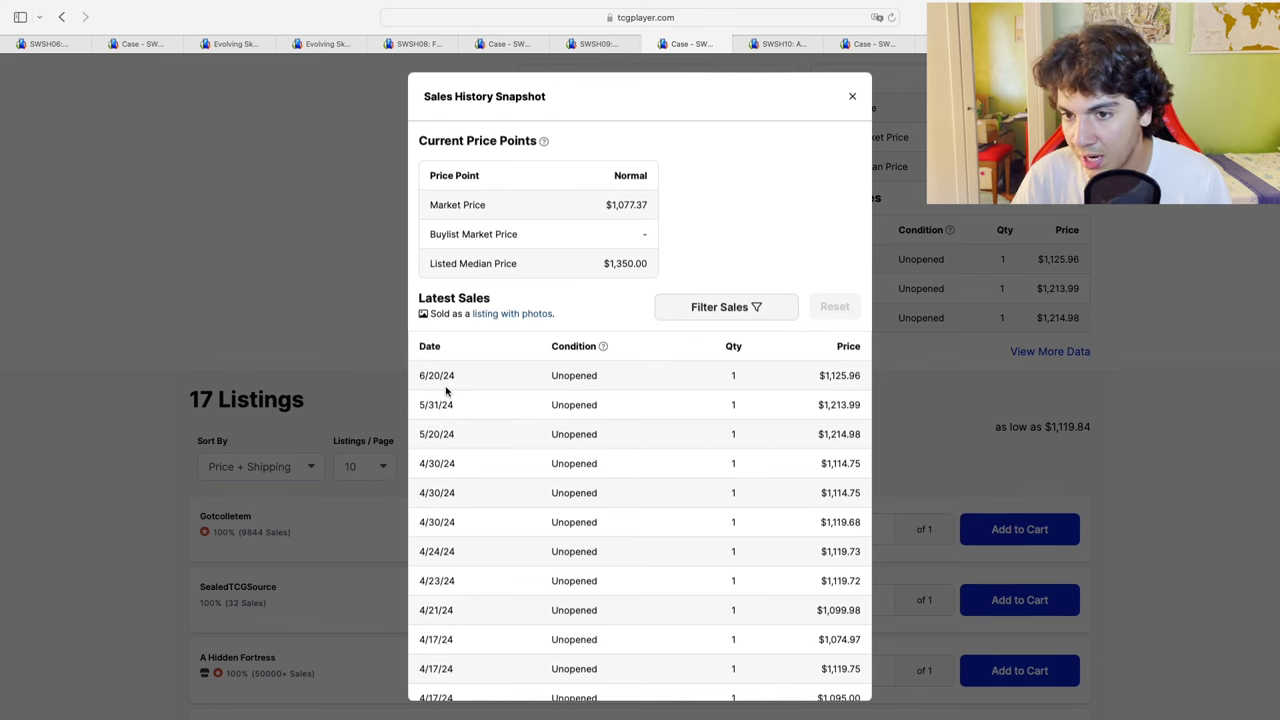
{"action": "left_click", "coordinate": [341, 314]}
Step: Examine the Astral Radiance Booster Box's listing price, market price history and latest sales, highlighting prices to compare
{"action": "left_click", "coordinate": [783, 43]}
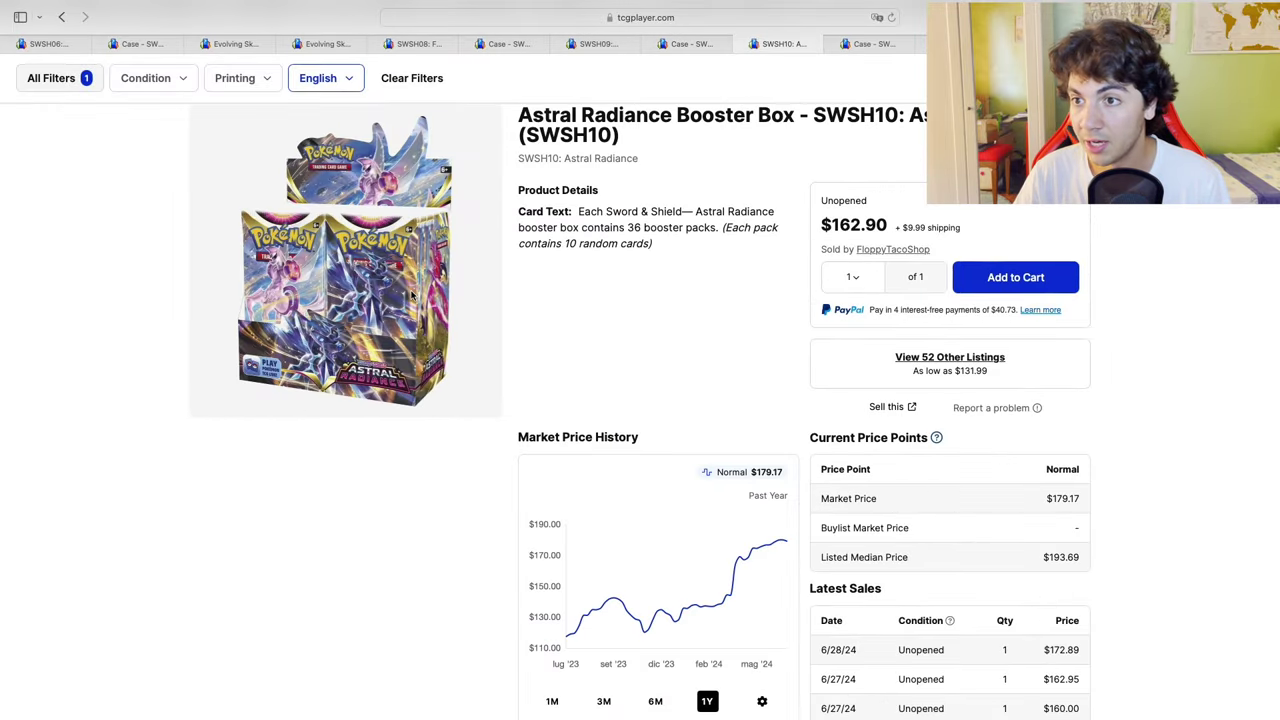
{"action": "scroll", "coordinate": [611, 296], "scroll_direction": "up", "scroll_amount": 1}
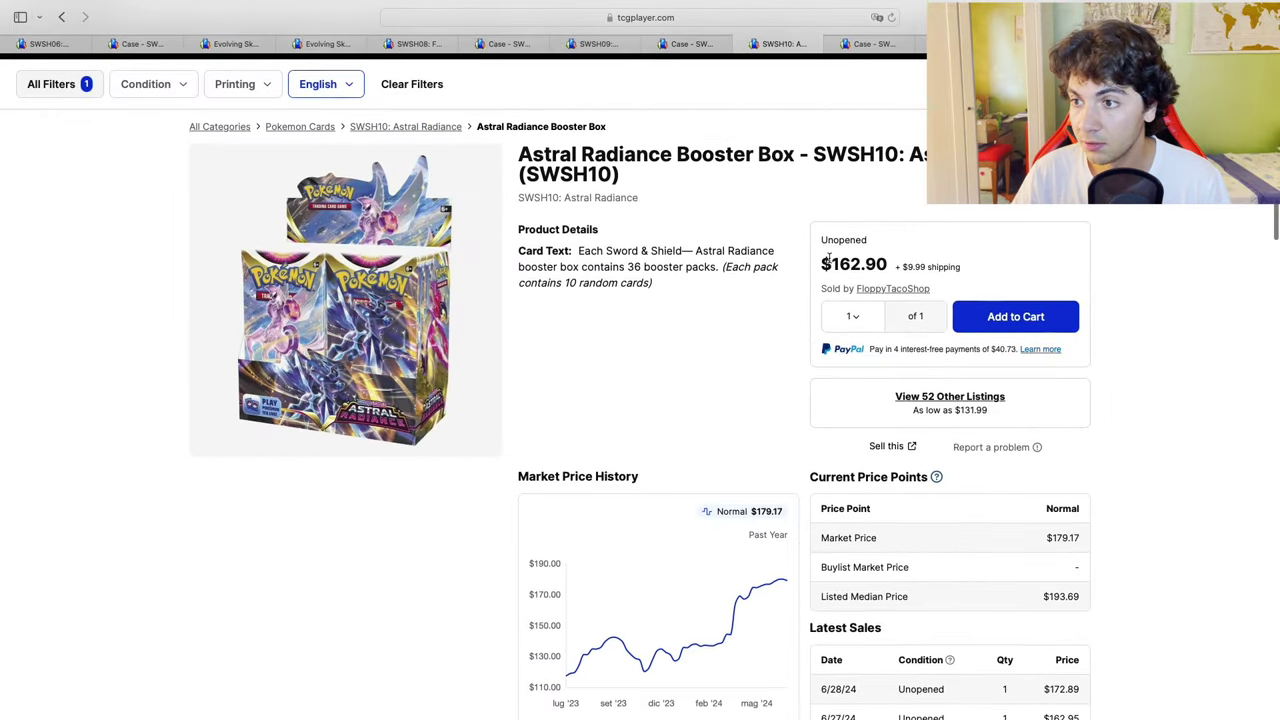
{"action": "left_click_drag", "start_coordinate": [824, 264], "coordinate": [888, 265]}
{"action": "scroll", "coordinate": [765, 285], "scroll_direction": "down", "scroll_amount": 3}
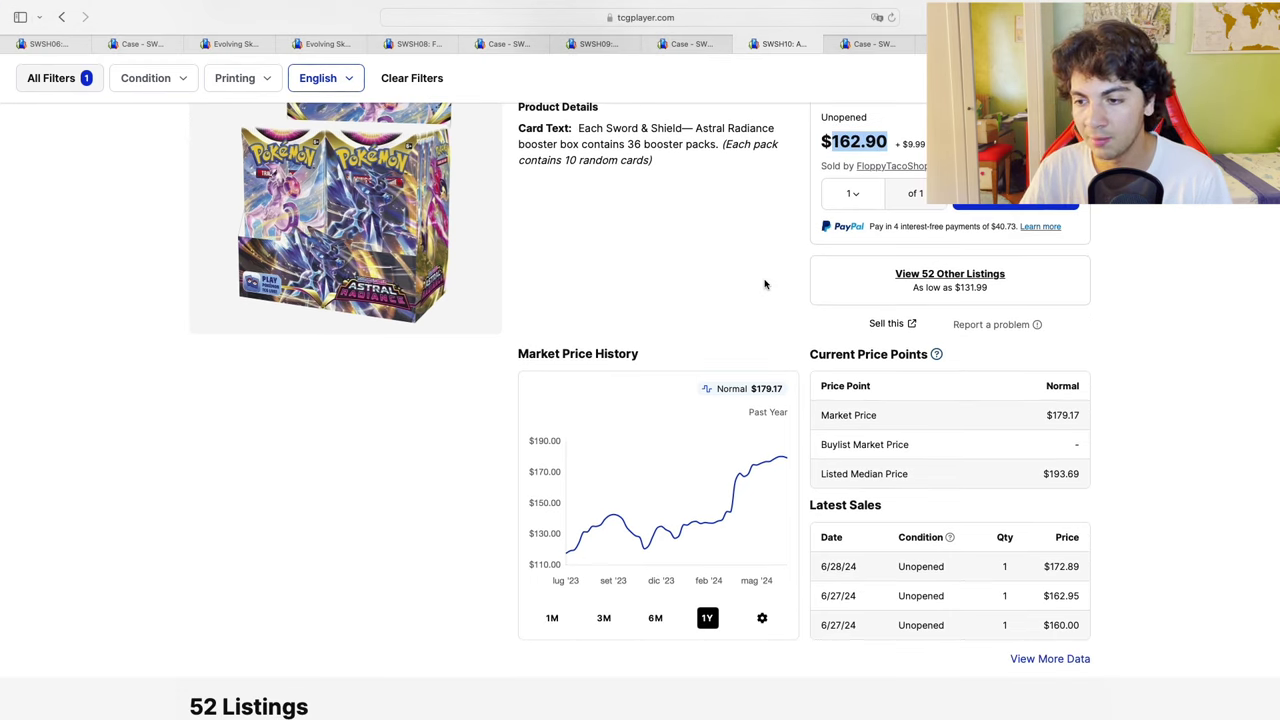
{"action": "scroll", "coordinate": [893, 432], "scroll_direction": "down", "scroll_amount": 2}
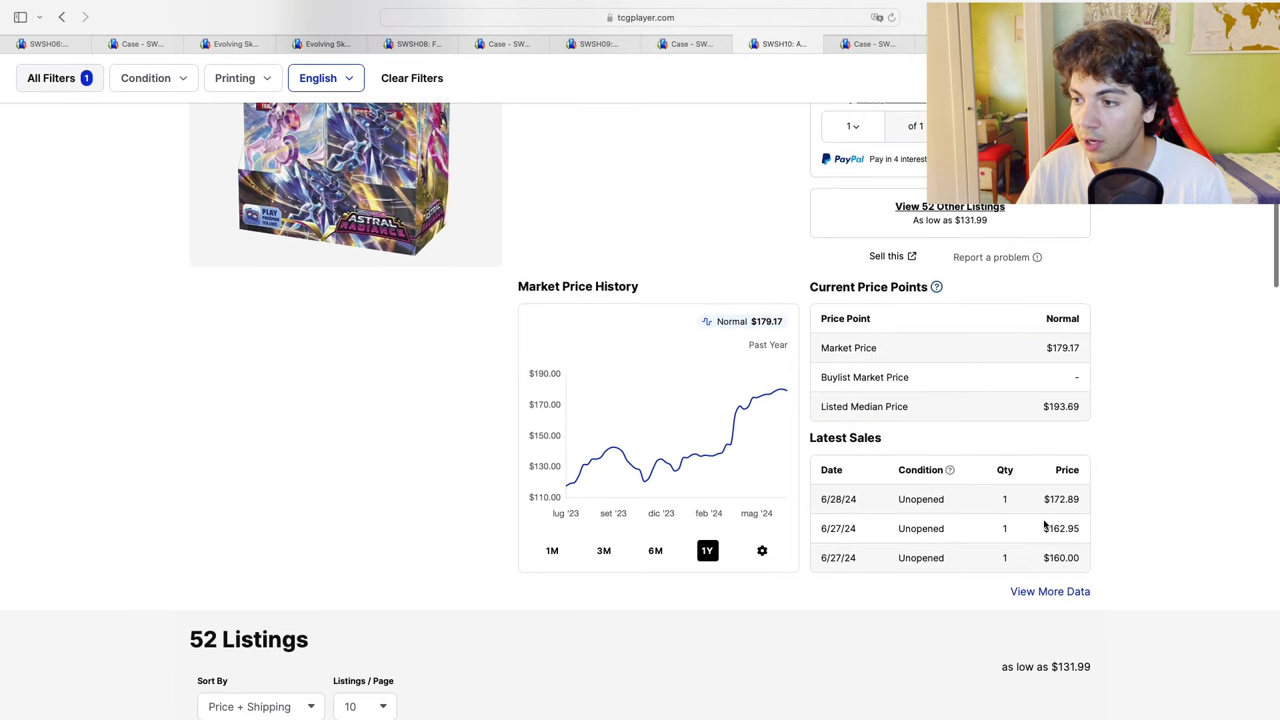
{"action": "left_click_drag", "start_coordinate": [1053, 500], "coordinate": [1076, 558]}
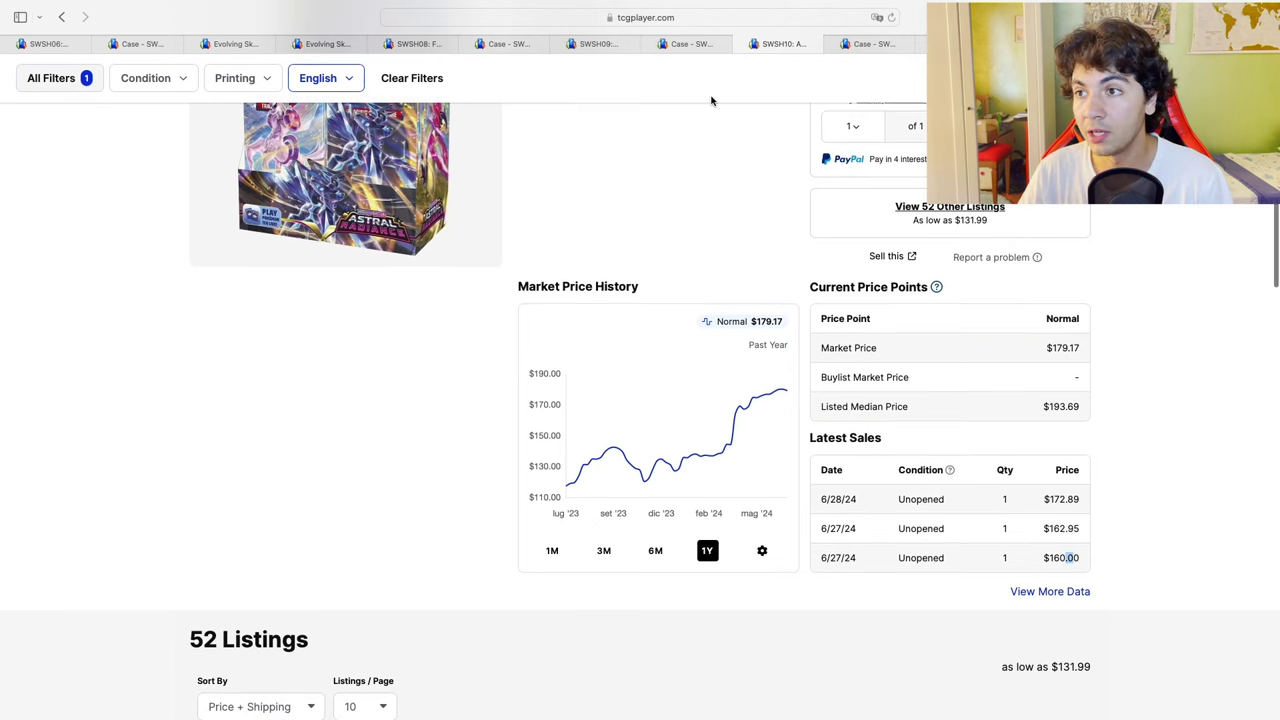
Step: Review the Astral Radiance Booster Box Case's market price history and full sales history, and close the sales history
{"action": "left_click", "coordinate": [883, 44]}
{"action": "scroll", "coordinate": [709, 277], "scroll_direction": "down", "scroll_amount": 4}
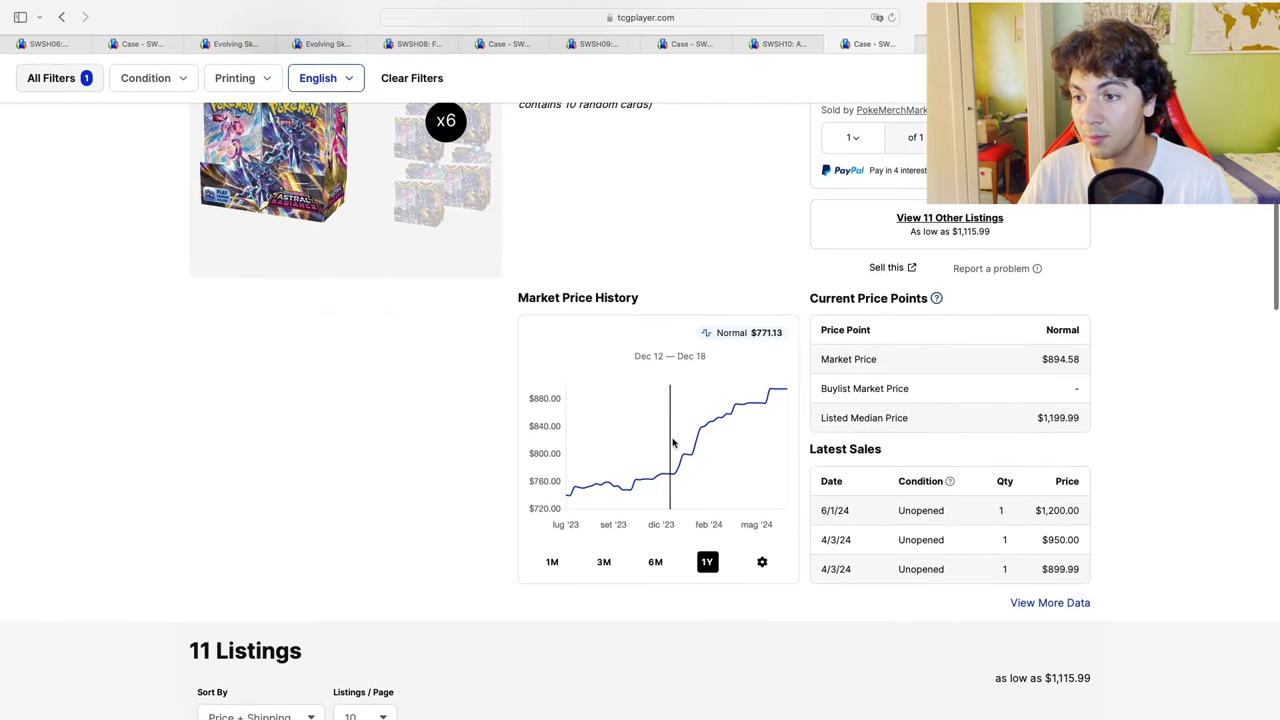
{"action": "scroll", "coordinate": [1041, 515], "scroll_direction": "down", "scroll_amount": 2}
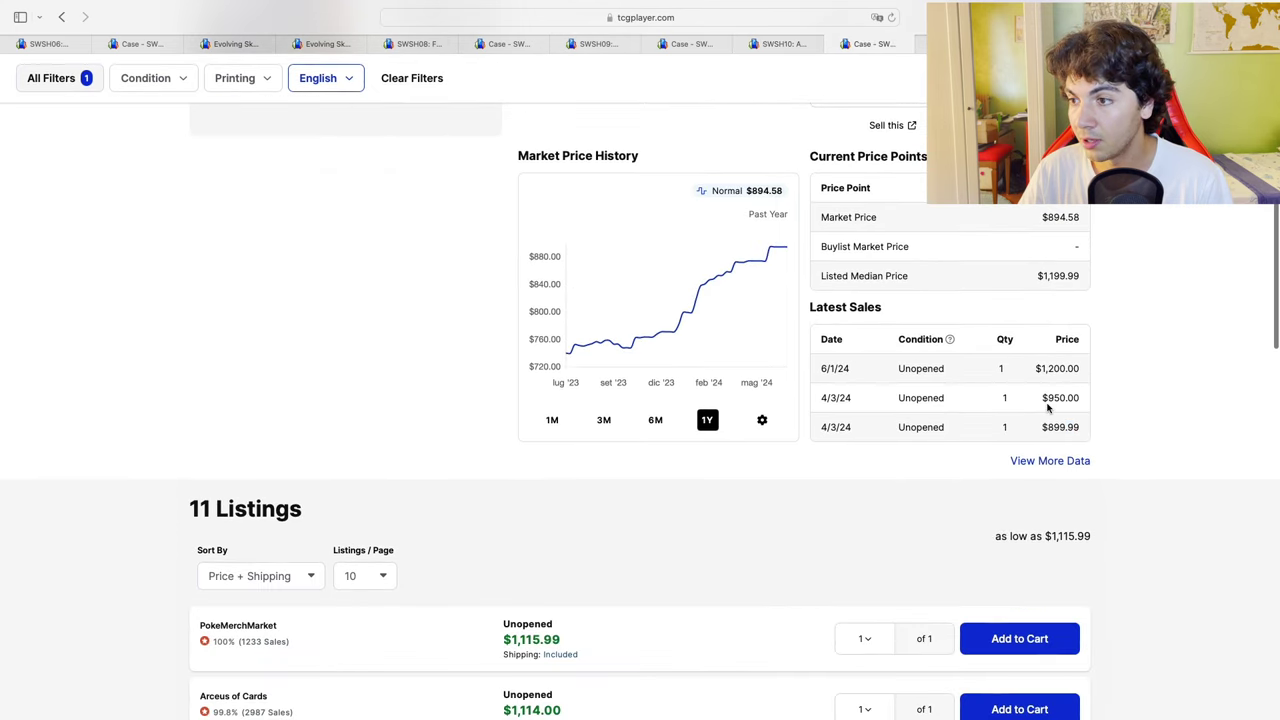
{"action": "left_click", "coordinate": [1062, 460]}
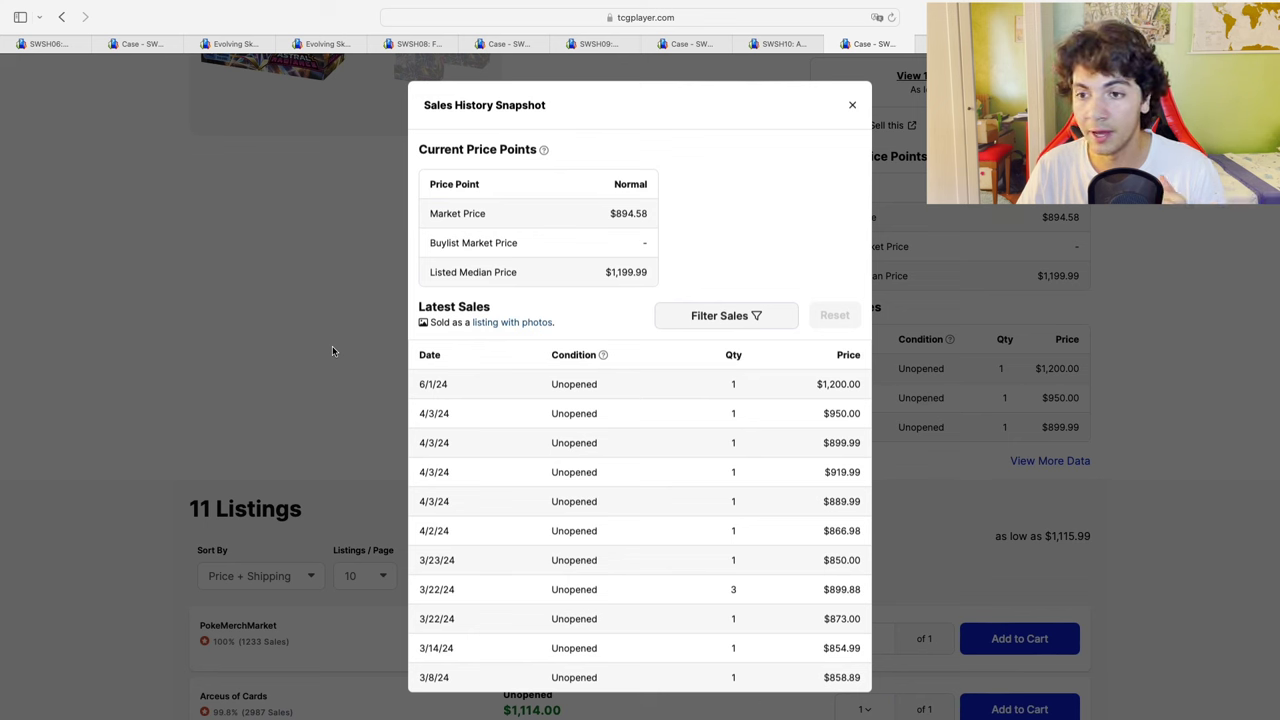
{"action": "left_click", "coordinate": [222, 355]}
Step: Look through the Astral Radiance Booster Box Case's current listings and compare them with its market price history
{"action": "scroll", "coordinate": [429, 448], "scroll_direction": "down", "scroll_amount": 3}
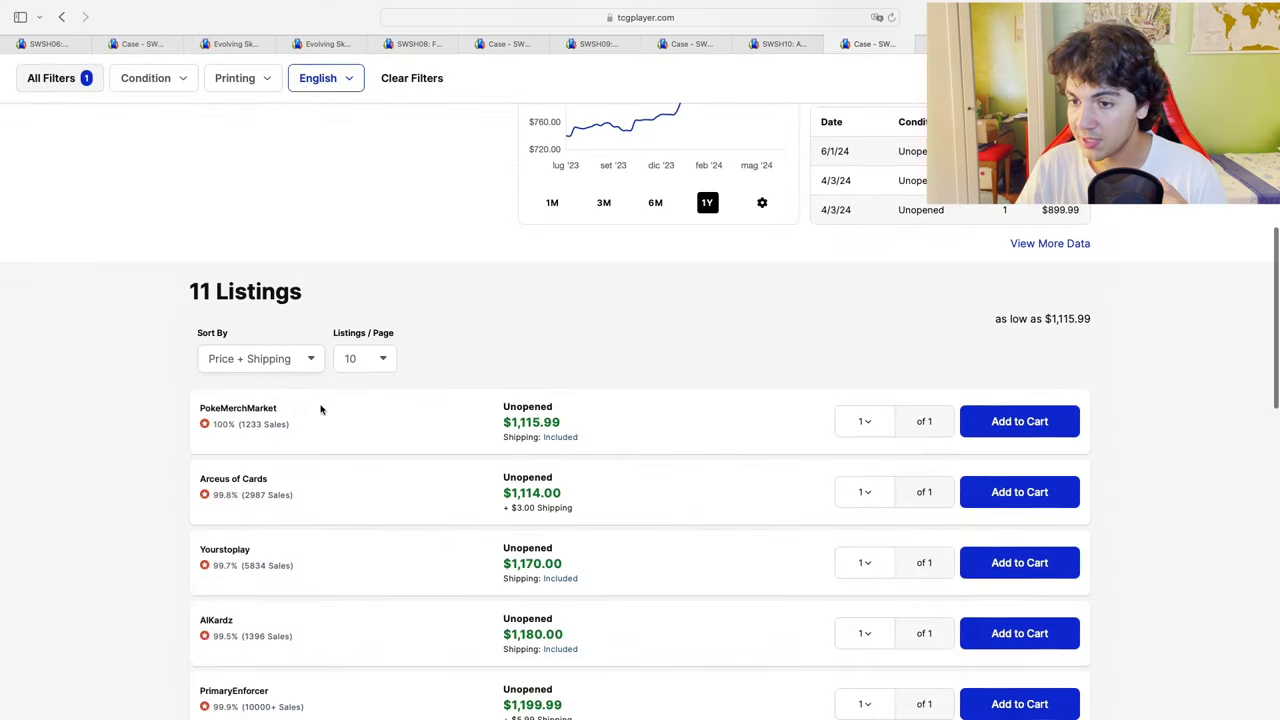
{"action": "scroll", "coordinate": [539, 478], "scroll_direction": "down", "scroll_amount": 2}
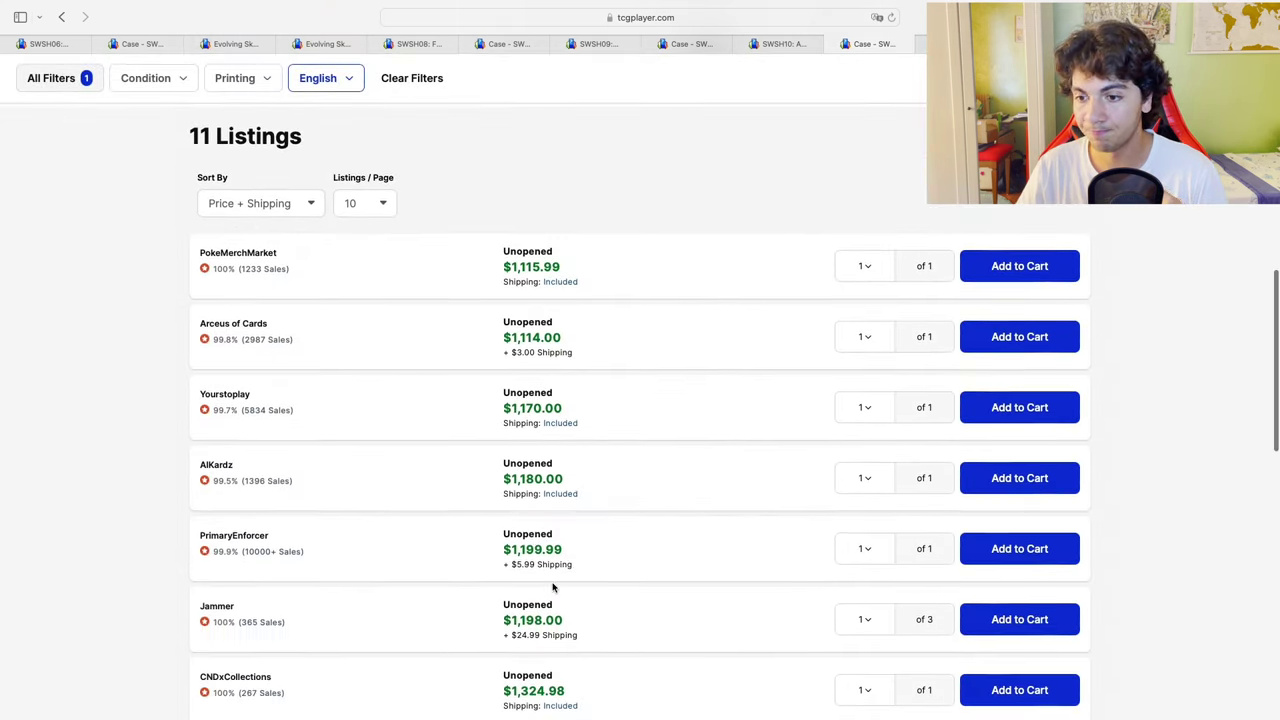
{"action": "scroll", "coordinate": [563, 266], "scroll_direction": "up", "scroll_amount": 5}
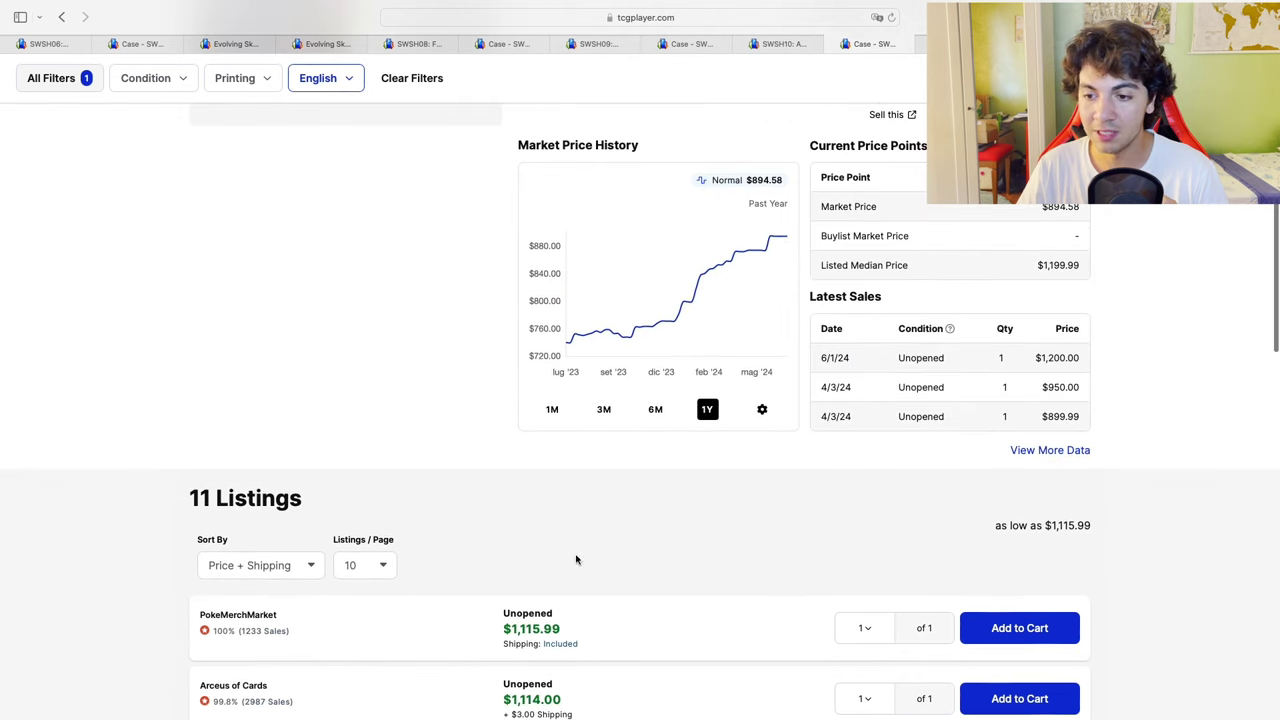
{"action": "scroll", "coordinate": [600, 521], "scroll_direction": "up", "scroll_amount": 2}
Step: Review the Lost Origin Booster Box's market price history and full sales history, and close the sales history
{"action": "left_click", "coordinate": [965, 43]}
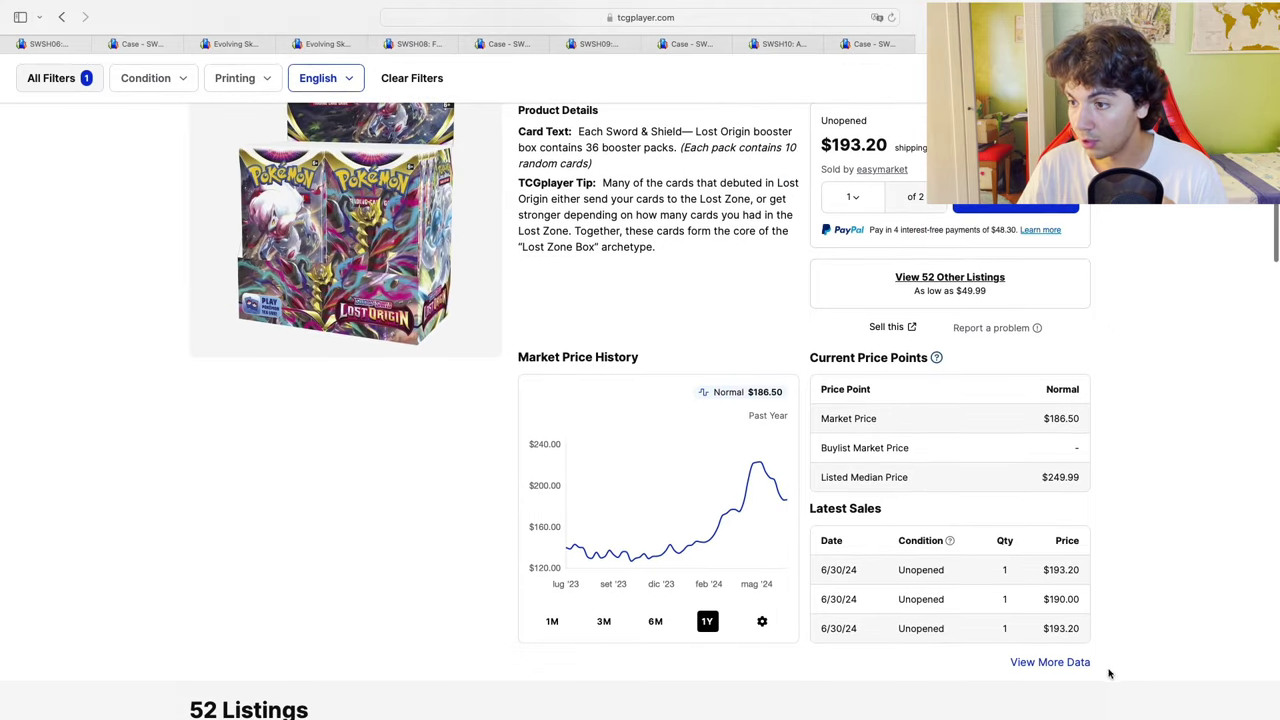
{"action": "left_click", "coordinate": [1068, 662]}
{"action": "scroll", "coordinate": [806, 445], "scroll_direction": "down", "scroll_amount": 2}
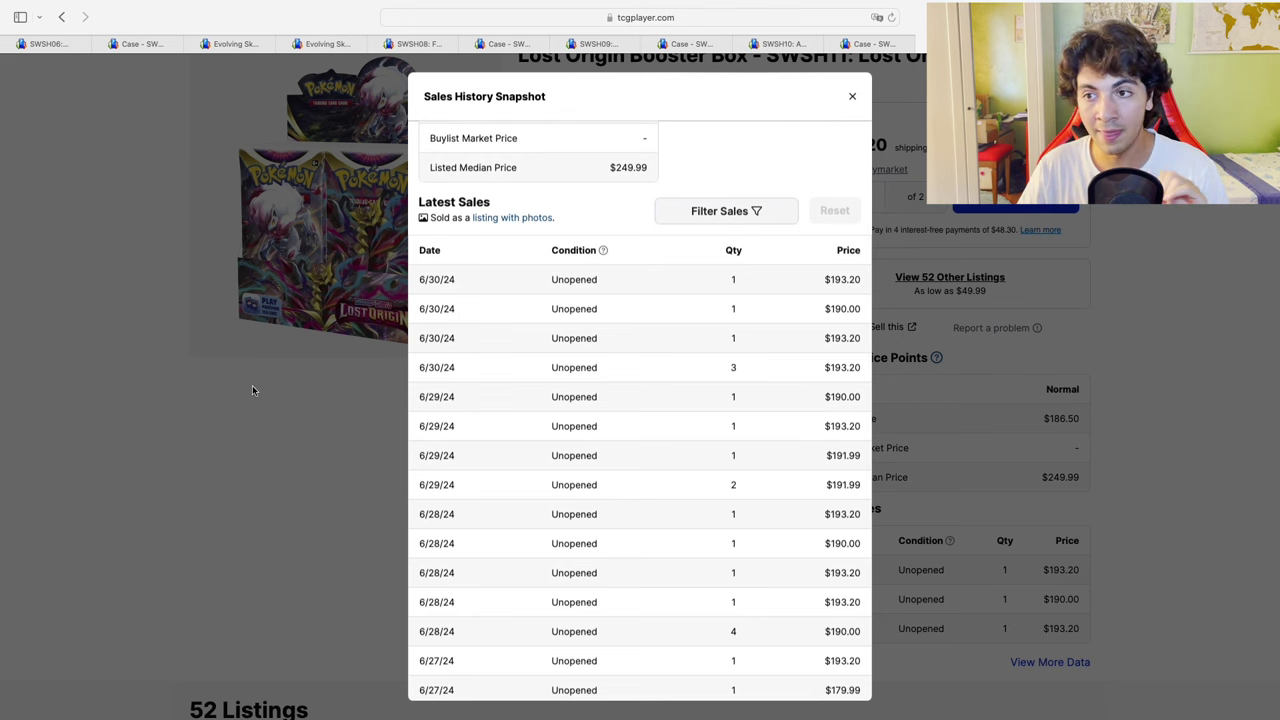
{"action": "left_click", "coordinate": [282, 443]}
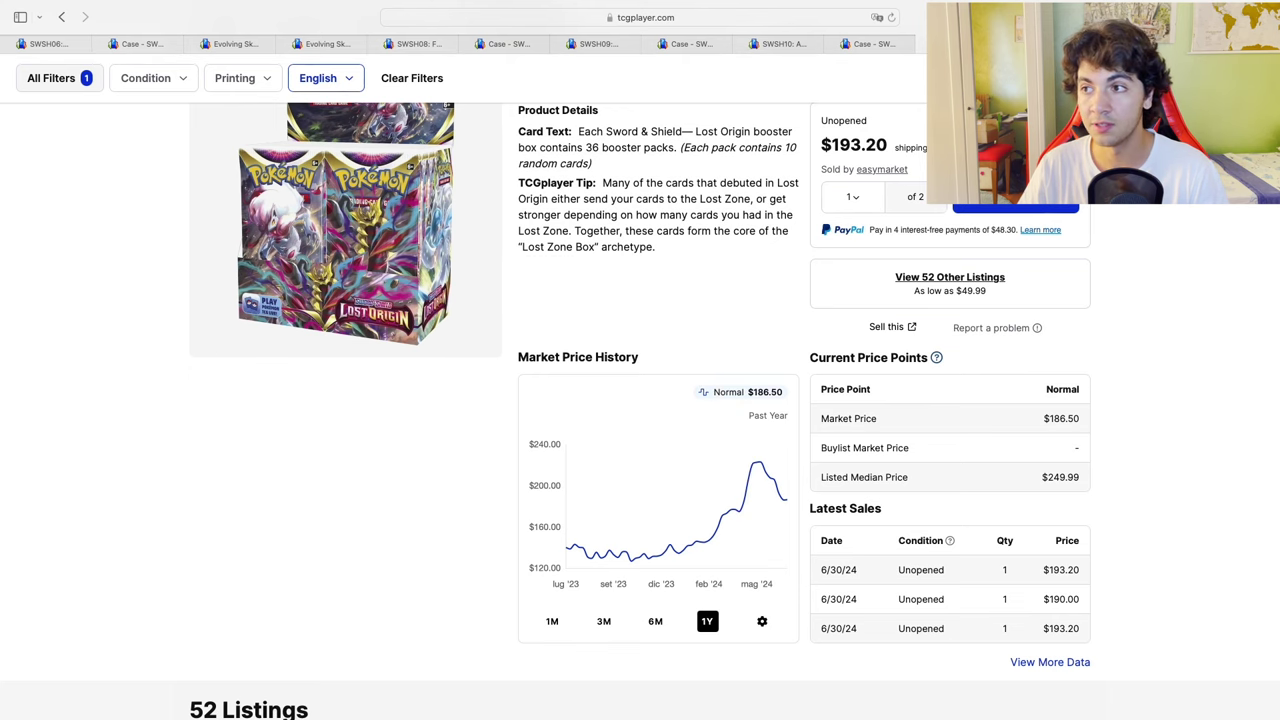
Step: Check the Lost Origin Booster Box Case's listing price, highlighting it, and its market price history
{"action": "left_click", "coordinate": [1055, 43]}
{"action": "scroll", "coordinate": [558, 292], "scroll_direction": "up", "scroll_amount": 3}
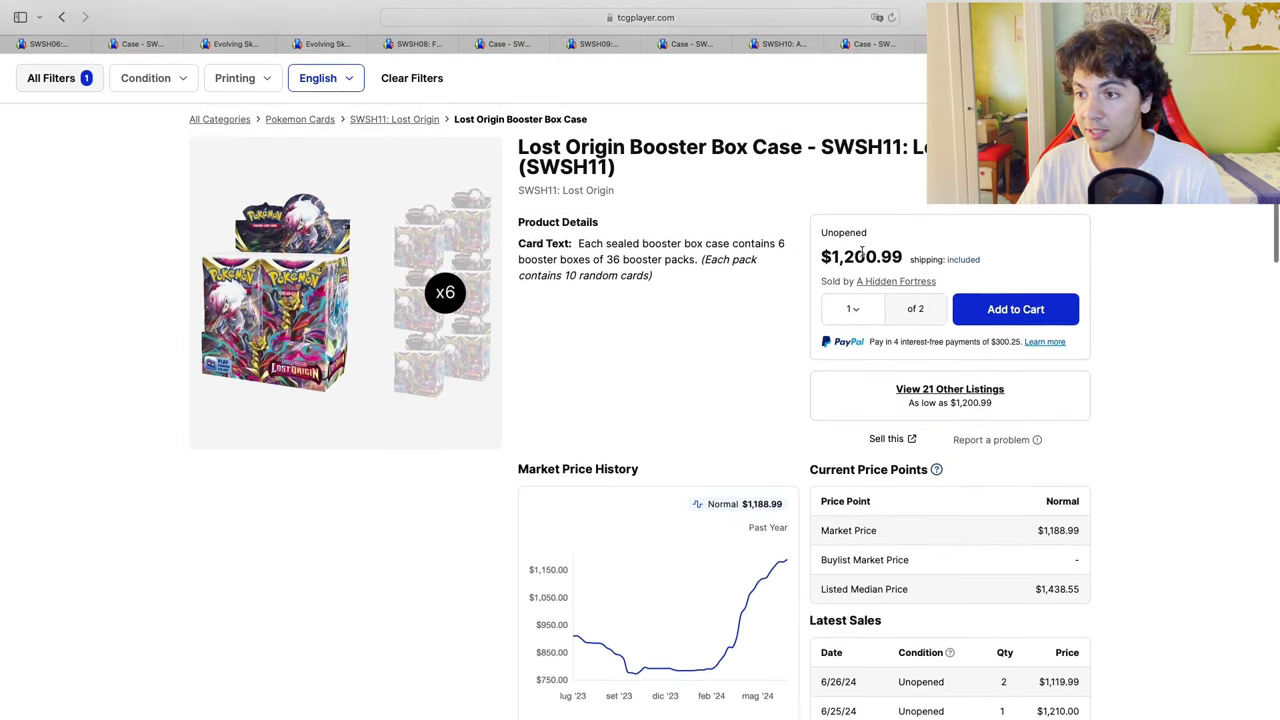
{"action": "left_click_drag", "start_coordinate": [831, 258], "coordinate": [895, 258]}
{"action": "scroll", "coordinate": [1006, 434], "scroll_direction": "down", "scroll_amount": 3}
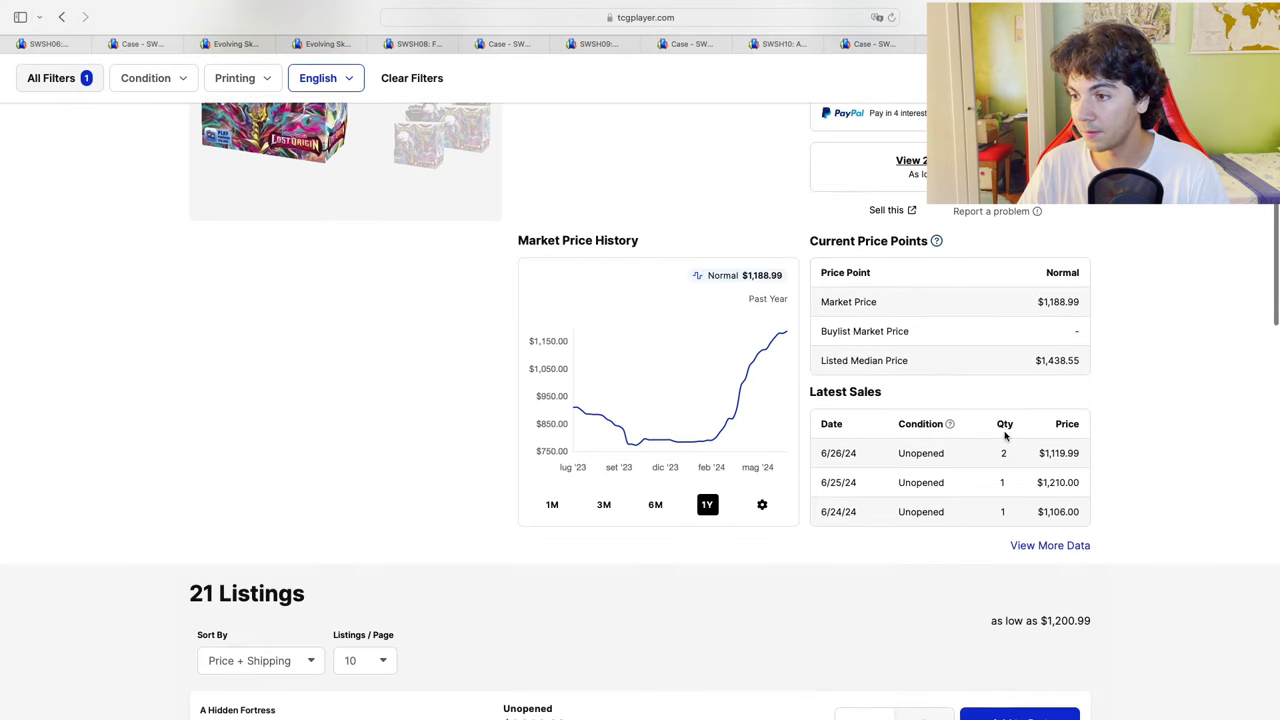
Step: Review the Lost Origin Booster Box Case's full sales history, highlighting the June sales, and close it
{"action": "left_click", "coordinate": [1067, 551]}
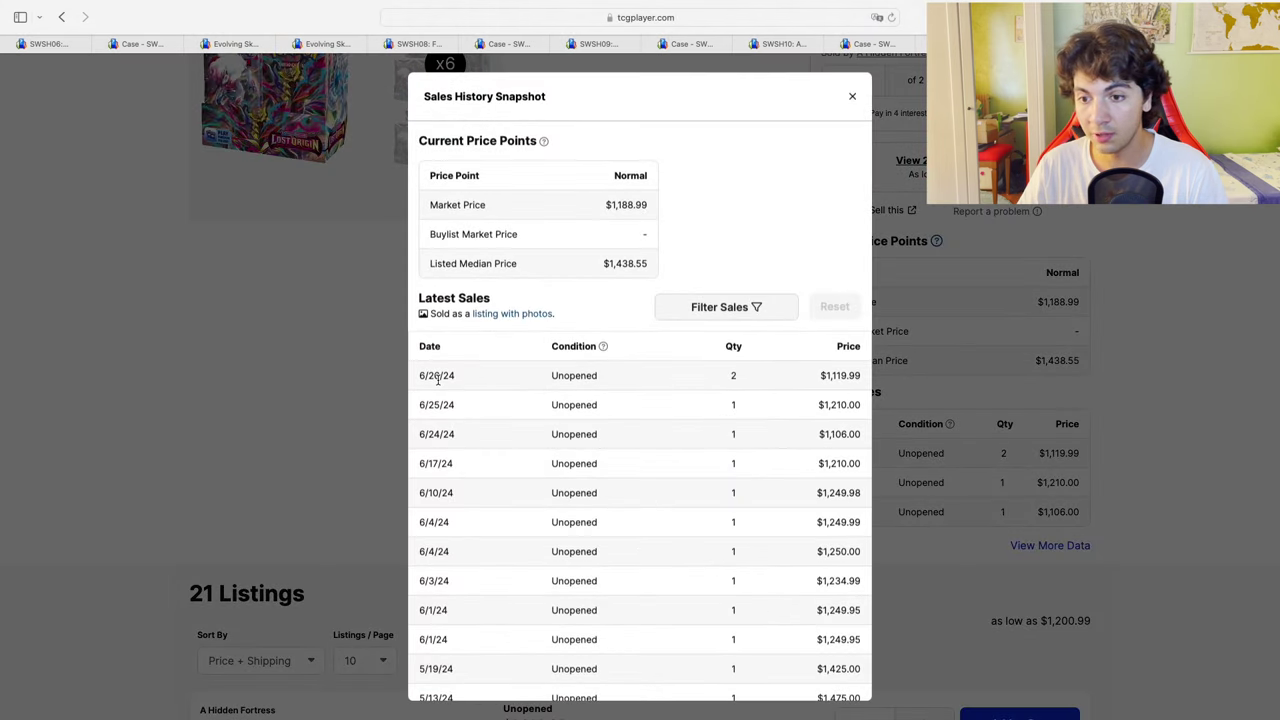
{"action": "scroll", "coordinate": [437, 380], "scroll_direction": "down", "scroll_amount": 1}
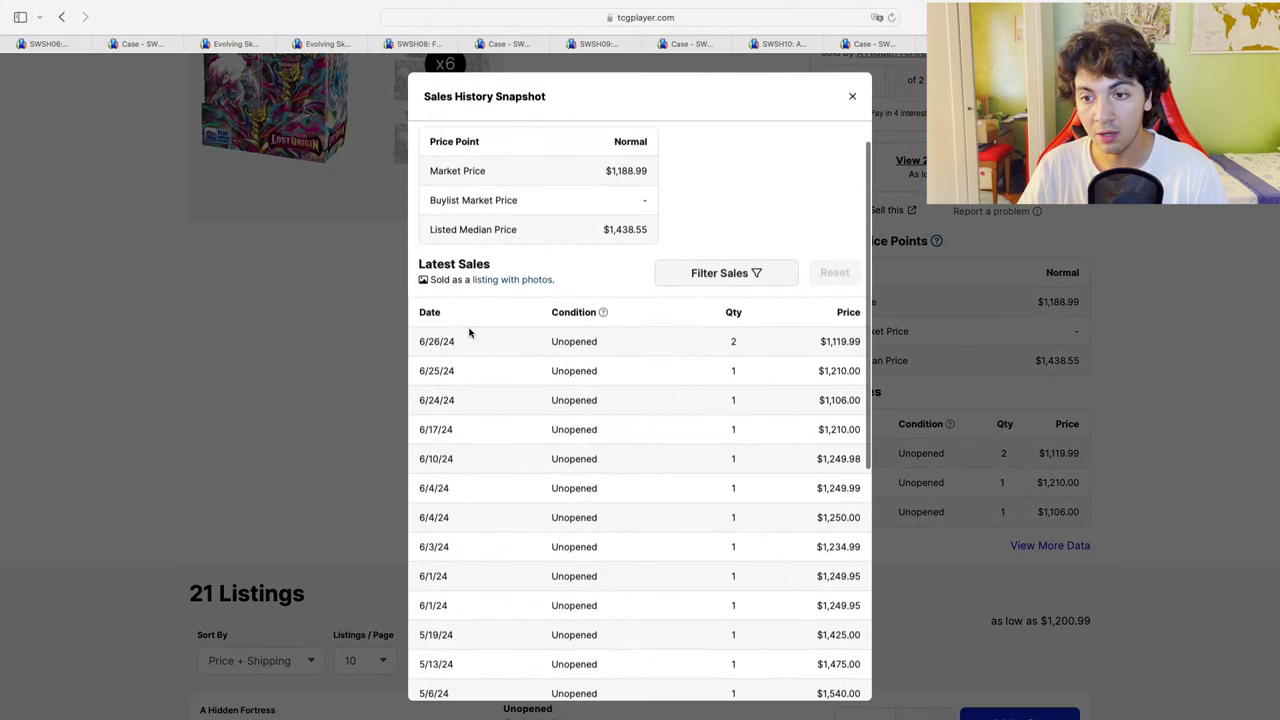
{"action": "scroll", "coordinate": [440, 462], "scroll_direction": "down", "scroll_amount": 1}
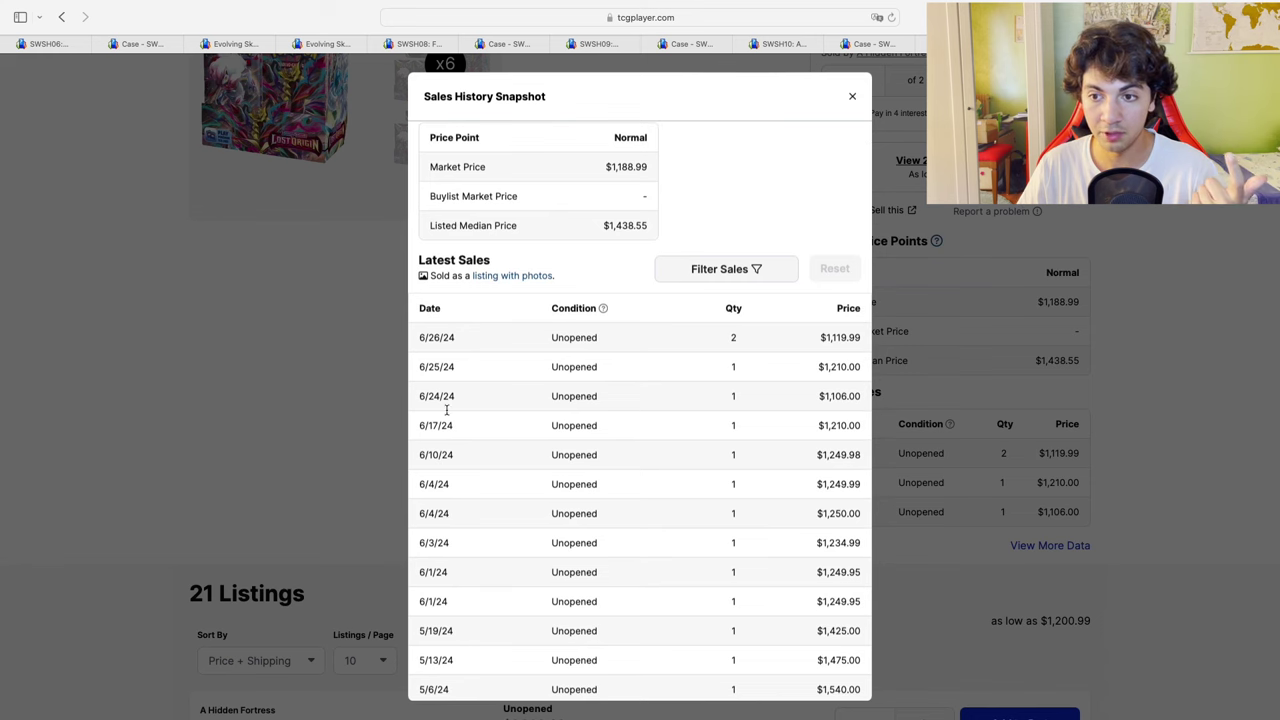
{"action": "left_click_drag", "start_coordinate": [421, 338], "coordinate": [491, 514]}
{"action": "left_click", "coordinate": [373, 437]}
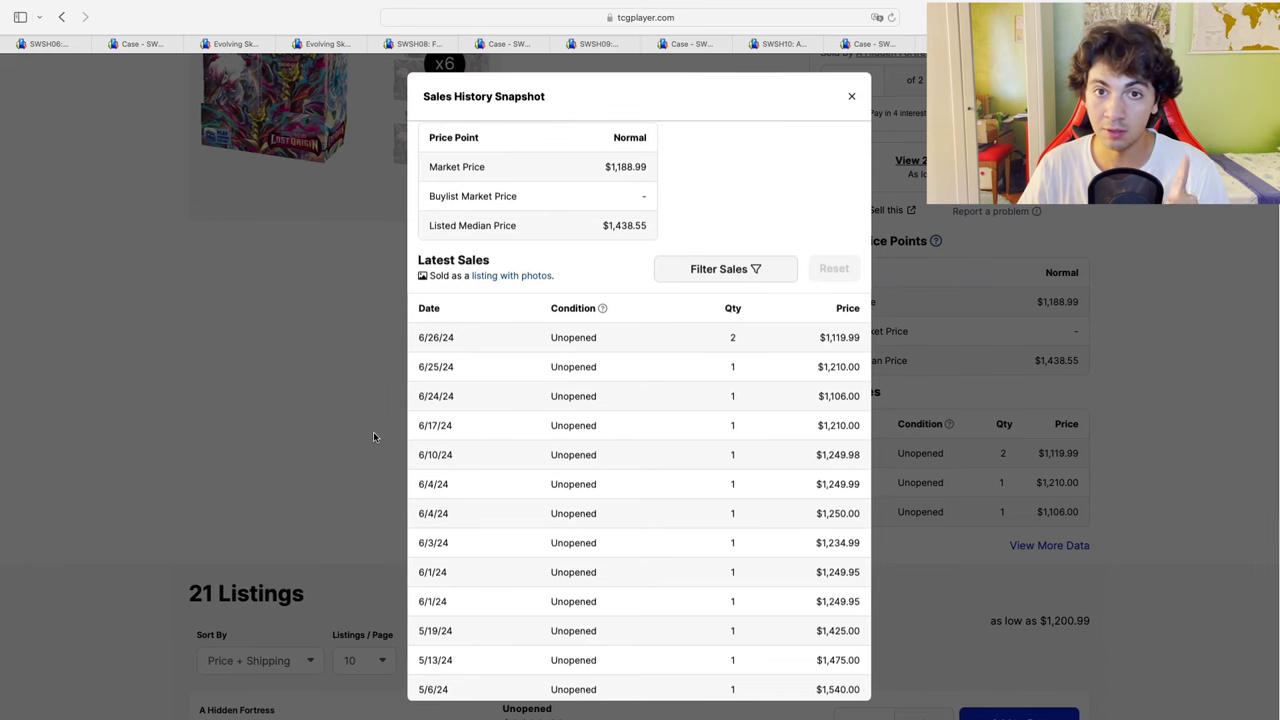
{"action": "left_click", "coordinate": [373, 437]}
Step: Examine the Silver Tempest Booster Box's listing price, market price history and latest sales, highlighting the listing price
{"action": "key", "text": "ctrl+Tab"}
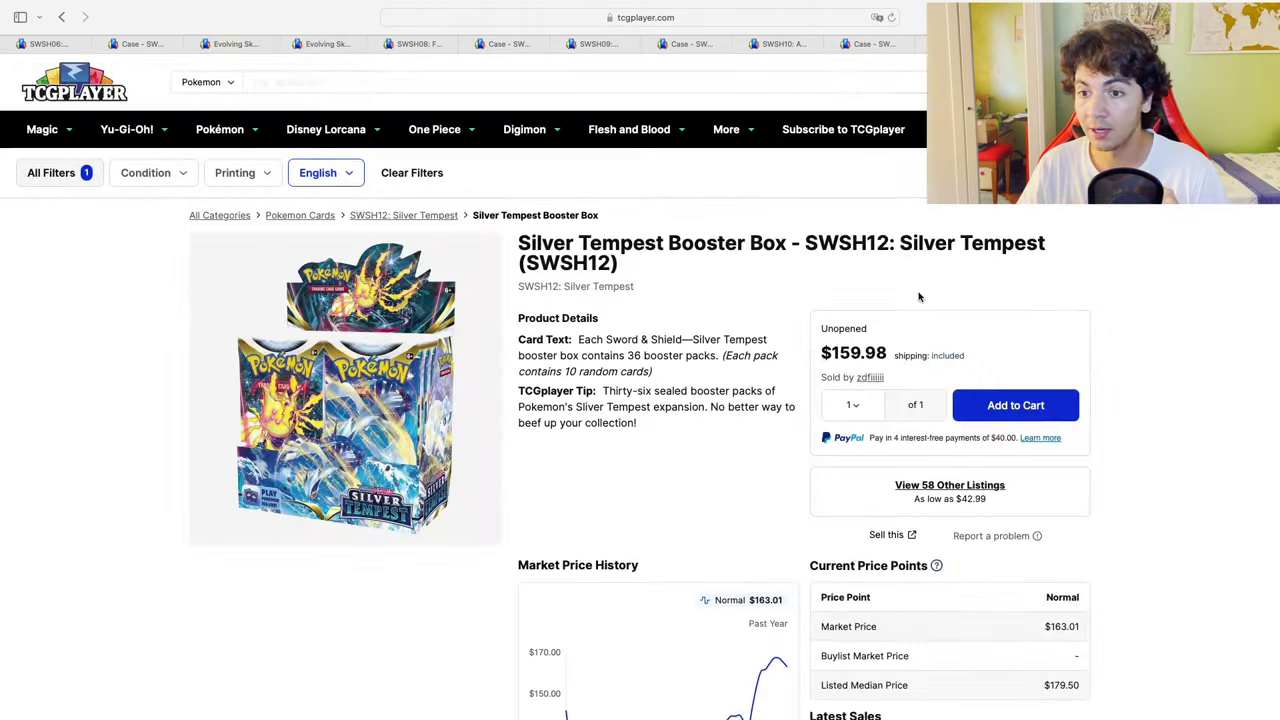
{"action": "scroll", "coordinate": [596, 371], "scroll_direction": "down", "scroll_amount": 5}
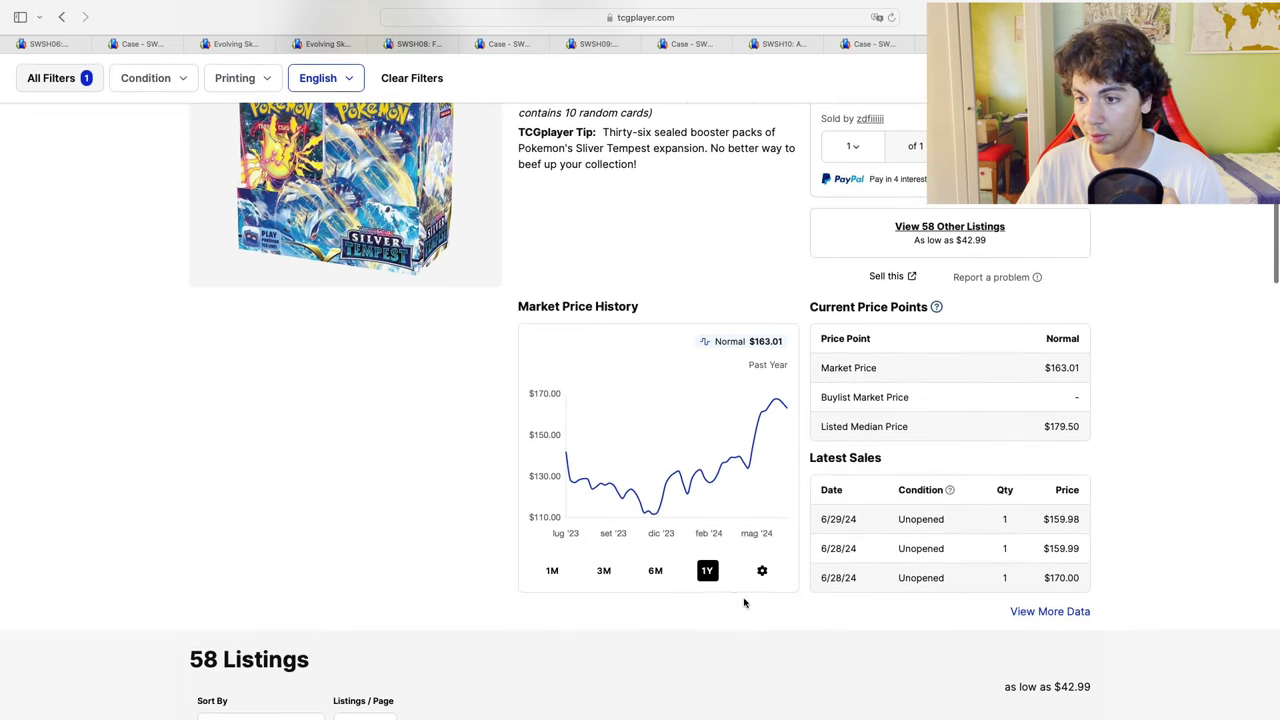
{"action": "scroll", "coordinate": [596, 371], "scroll_direction": "up", "scroll_amount": 3}
{"action": "left_click_drag", "start_coordinate": [823, 219], "coordinate": [883, 220]}
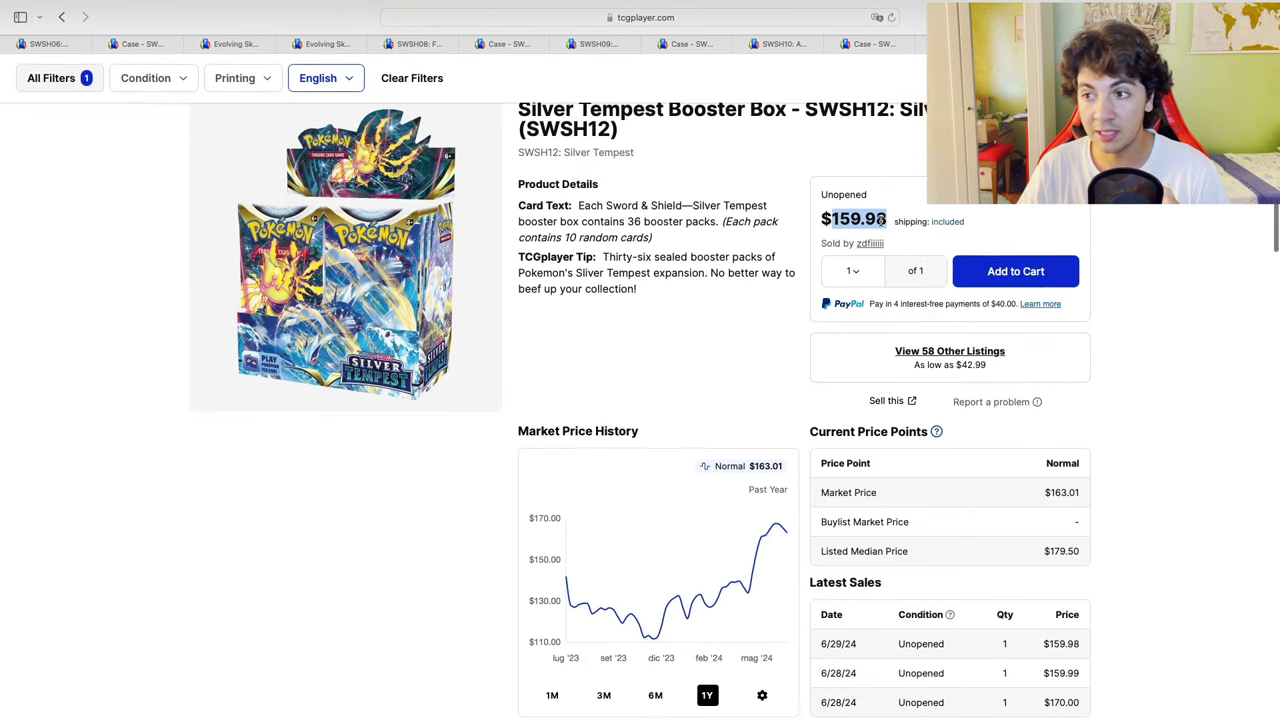
{"action": "left_click", "coordinate": [880, 220]}
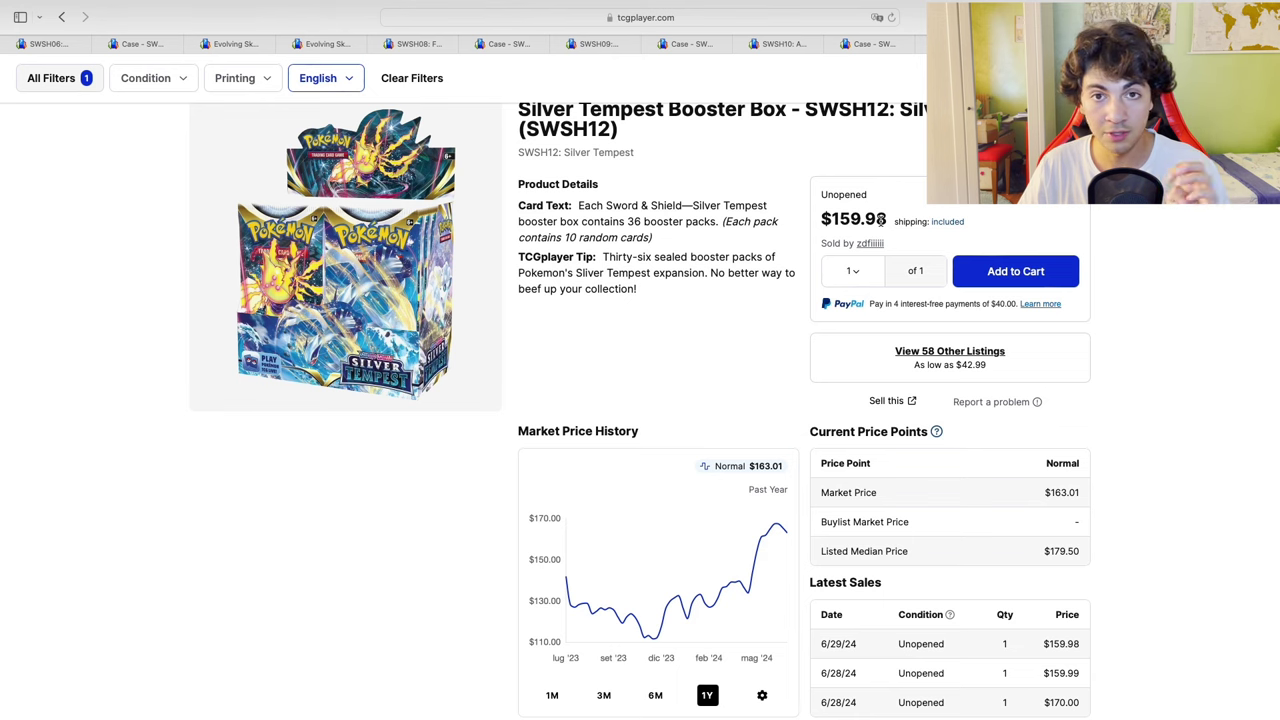
{"action": "scroll", "coordinate": [866, 240], "scroll_direction": "down", "scroll_amount": 1}
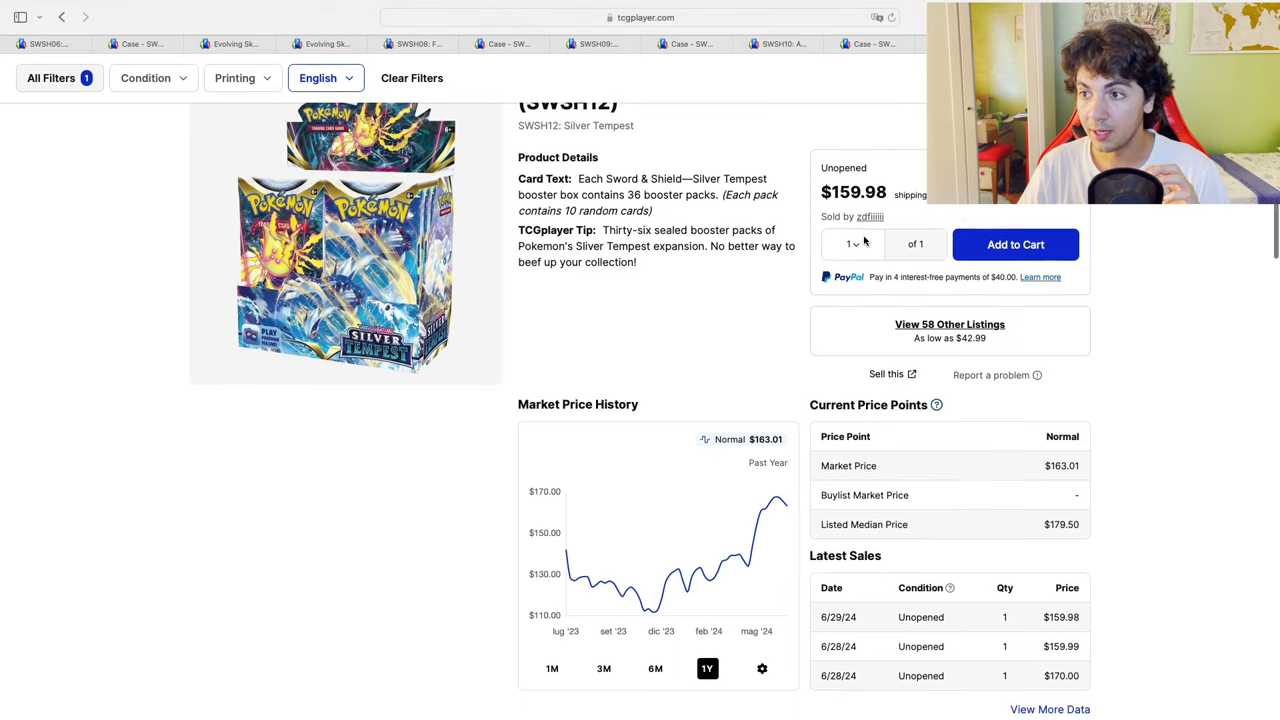
{"action": "scroll", "coordinate": [866, 240], "scroll_direction": "up", "scroll_amount": 3}
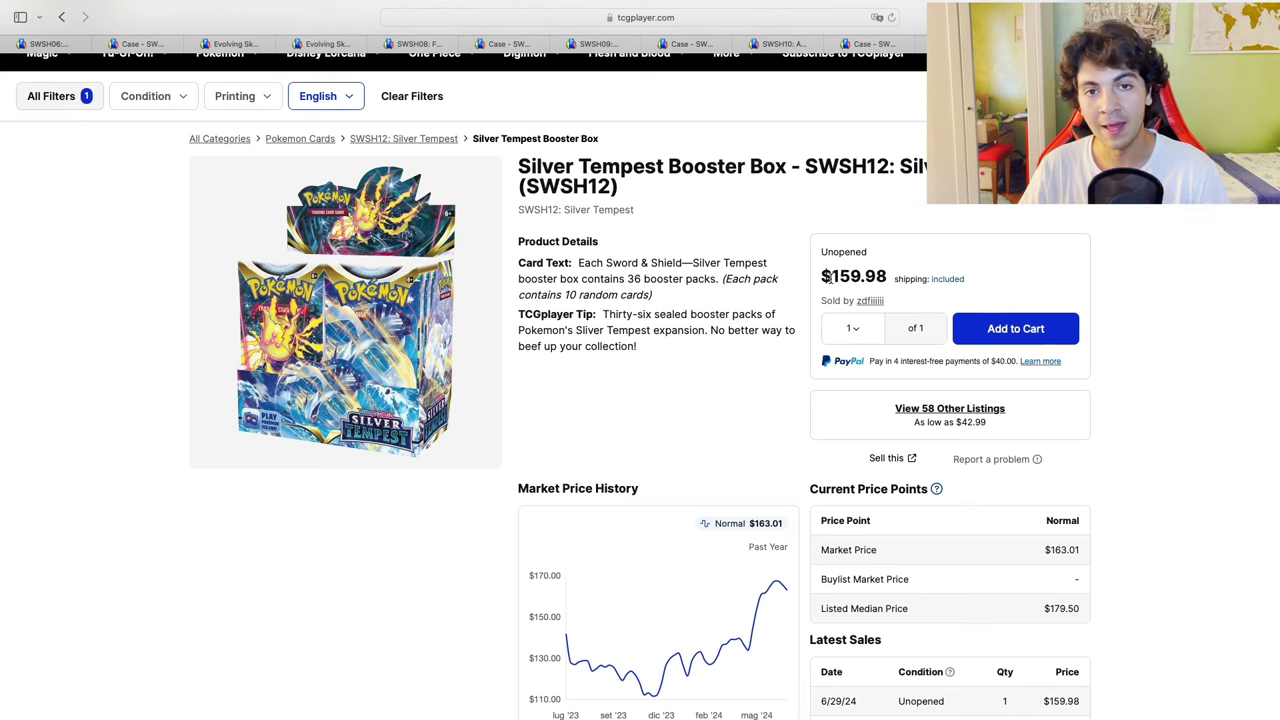
{"action": "scroll", "coordinate": [827, 278], "scroll_direction": "down", "scroll_amount": 3}
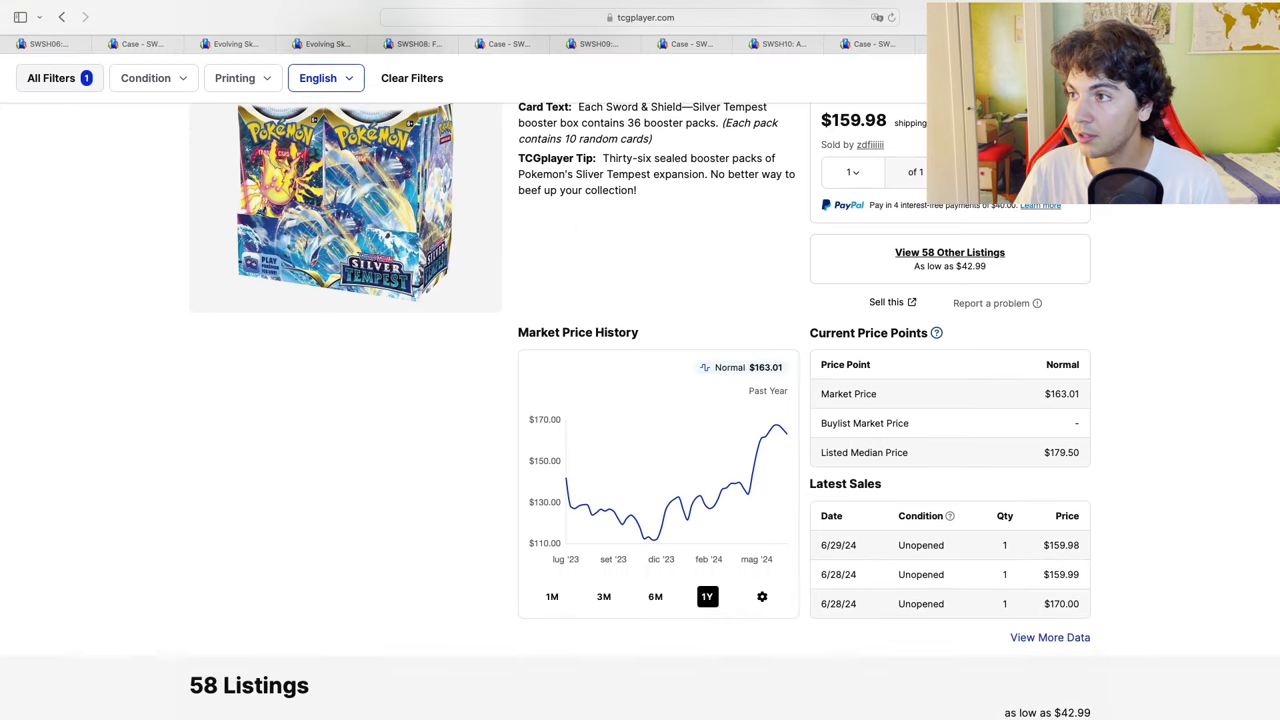
Step: Review the Silver Tempest Booster Box Case's price history and full sales history, highlighting the most recent sales, and close it
{"action": "key", "text": "ctrl+Tab"}
{"action": "scroll", "coordinate": [815, 350], "scroll_direction": "down", "scroll_amount": 6}
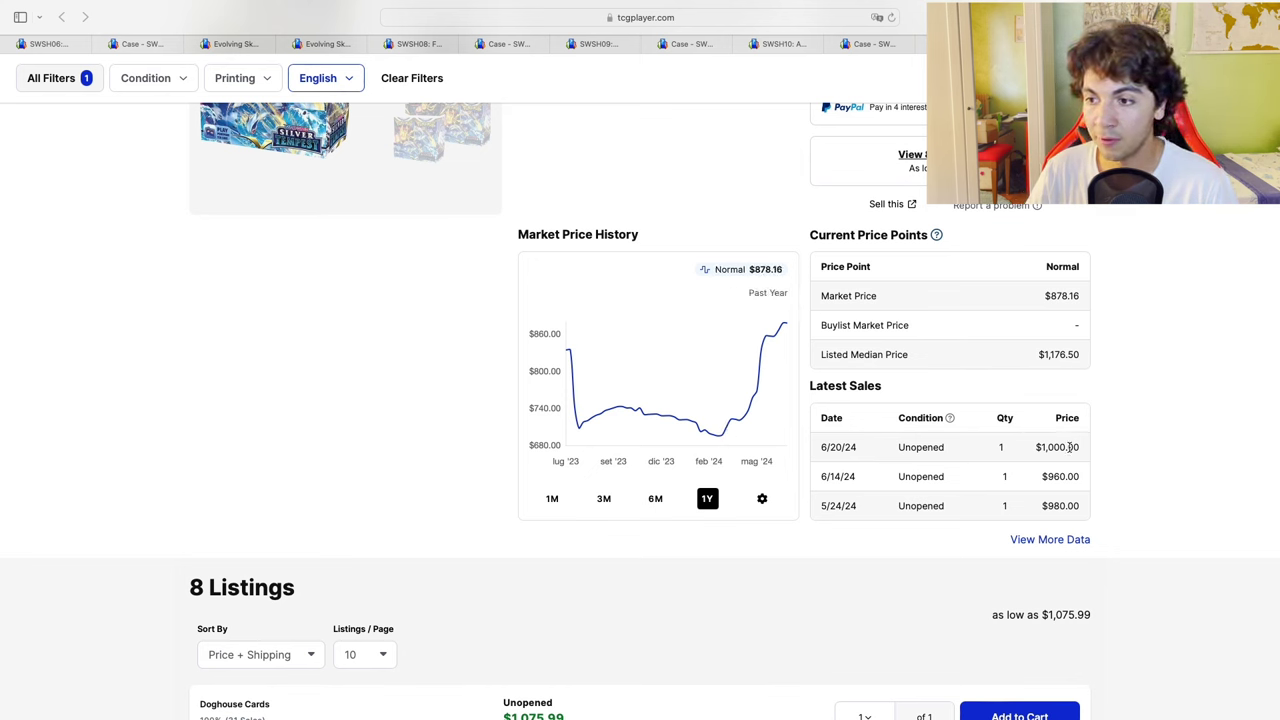
{"action": "left_click", "coordinate": [1055, 542]}
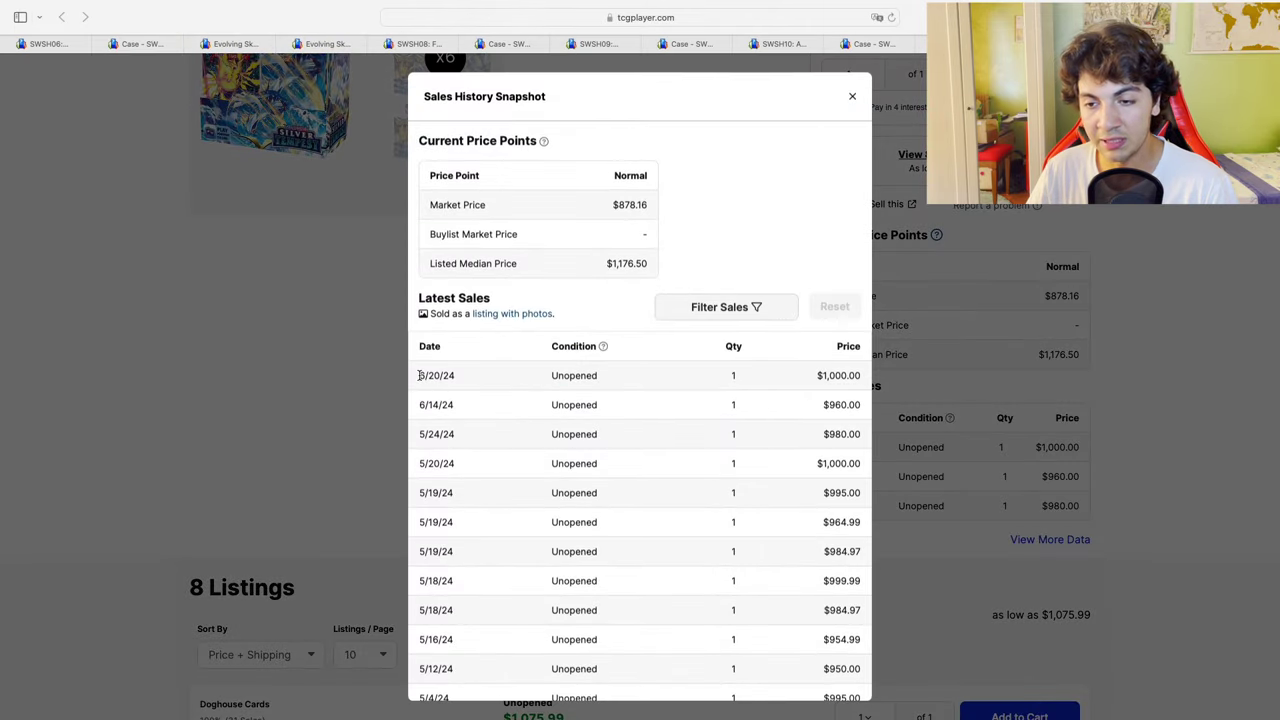
{"action": "left_click_drag", "start_coordinate": [419, 375], "coordinate": [441, 415]}
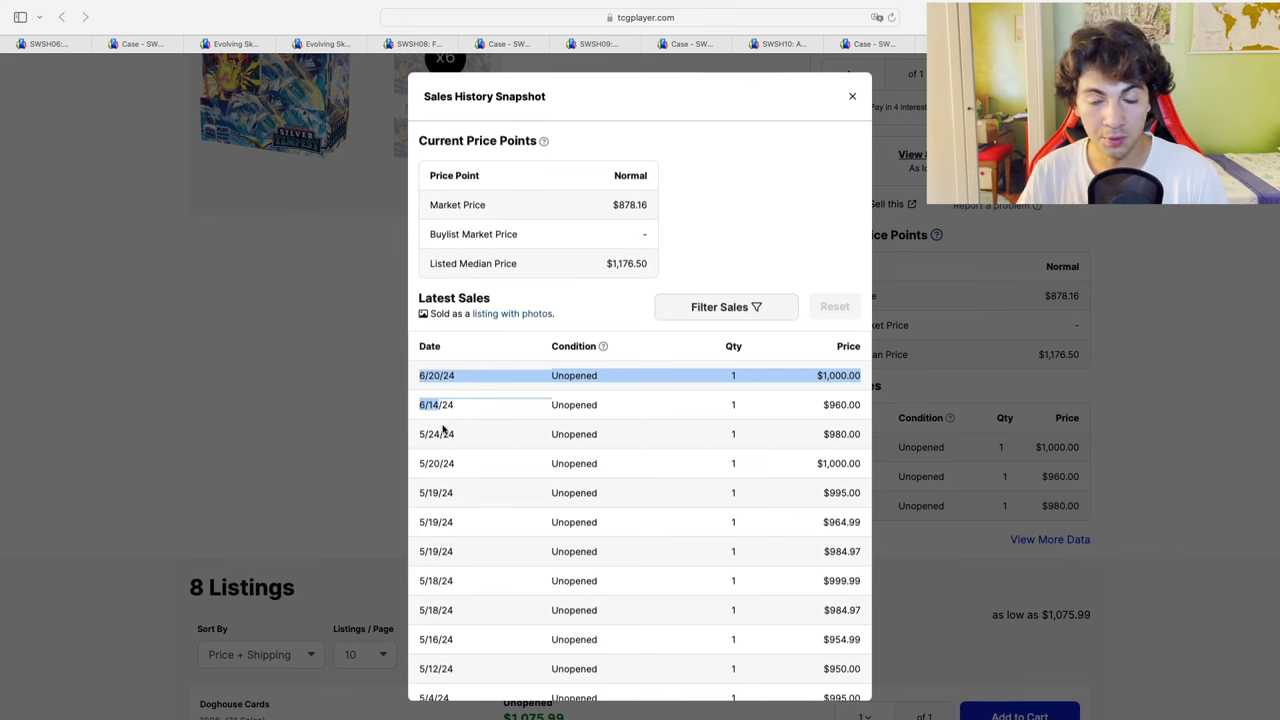
{"action": "left_click", "coordinate": [293, 397]}
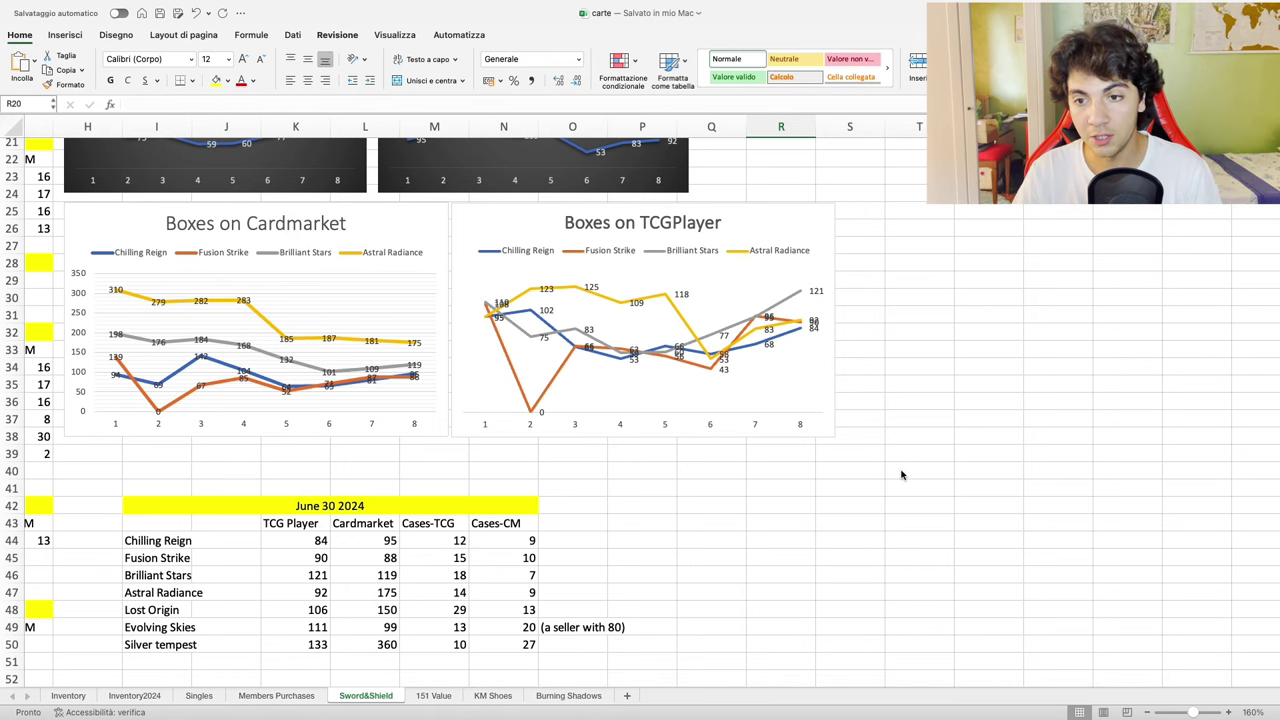
Step: In the Excel workbook, examine the Boxes on Cardmarket chart on the Sword&Shield sheet at 220% zoom
{"action": "left_click", "coordinate": [1228, 712]}
{"action": "left_click", "coordinate": [1228, 712]}
{"action": "left_click", "coordinate": [1228, 712]}
{"action": "left_click", "coordinate": [1228, 712]}
{"action": "left_click", "coordinate": [1228, 712]}
{"action": "left_click", "coordinate": [1228, 712]}
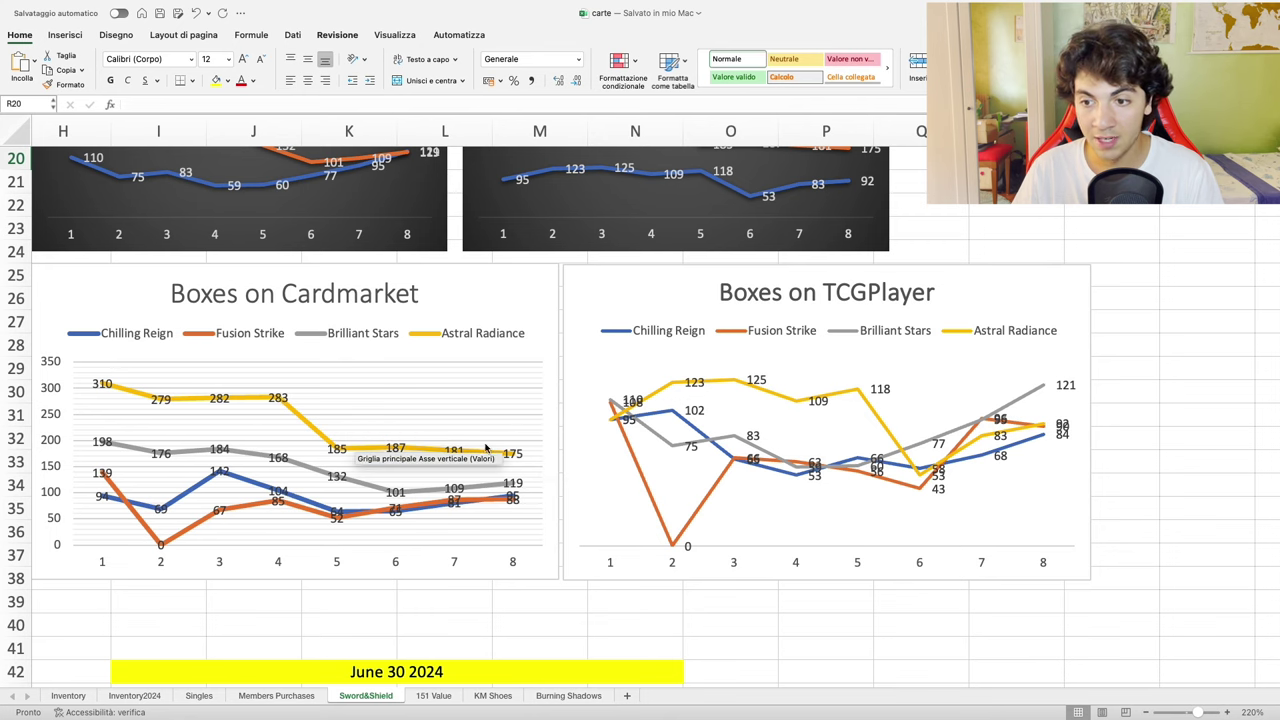
{"action": "scroll", "coordinate": [478, 456], "scroll_direction": "up", "scroll_amount": 1}
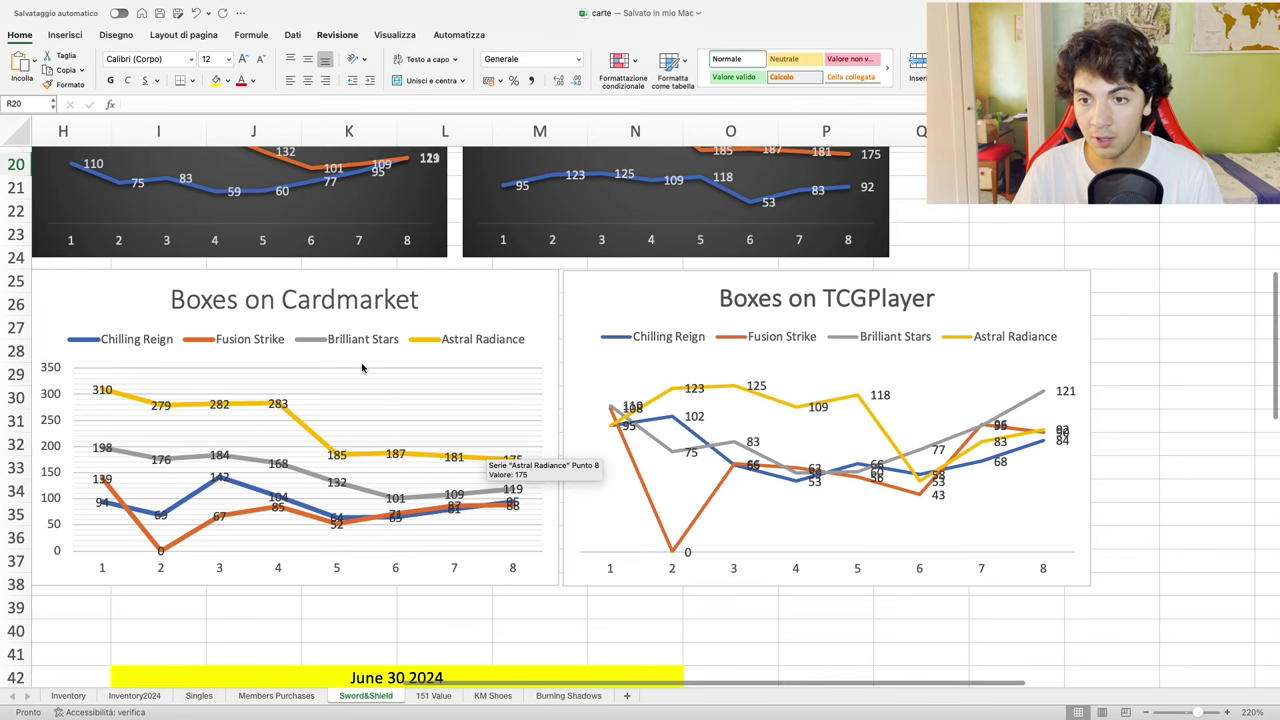
{"action": "scroll", "coordinate": [400, 362], "scroll_direction": "down", "scroll_amount": 1}
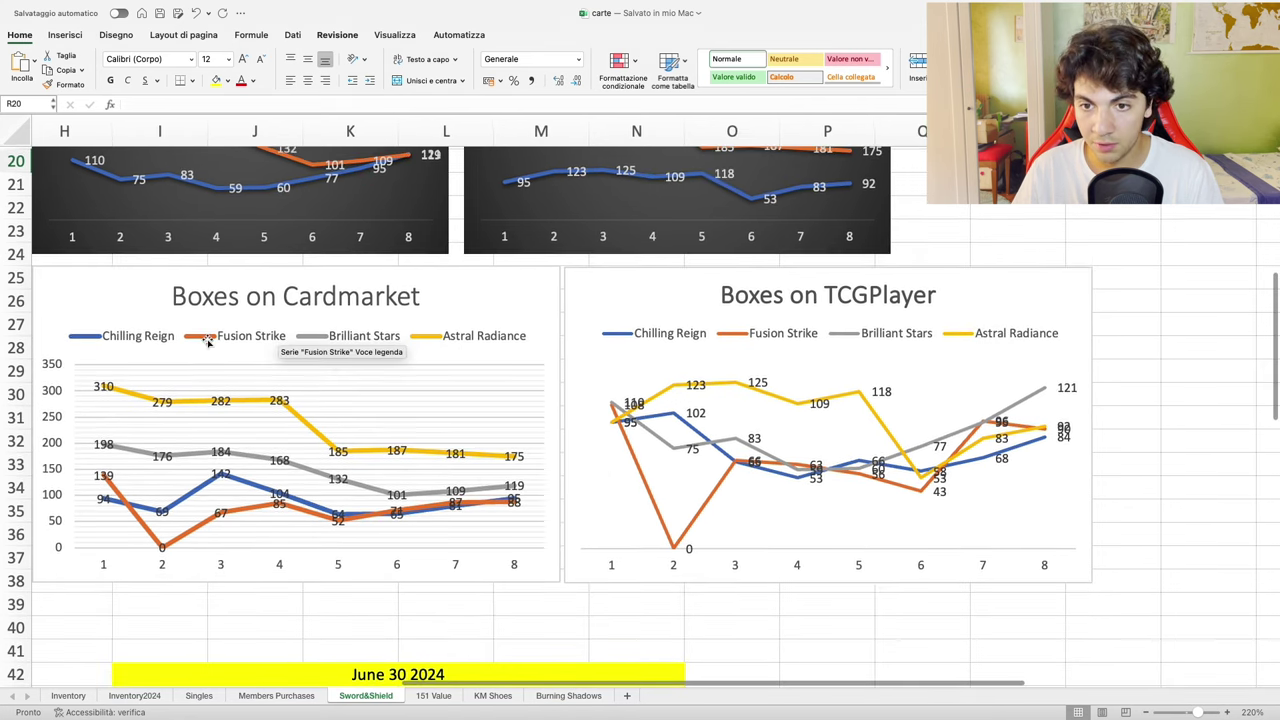
{"action": "scroll", "coordinate": [207, 341], "scroll_direction": "down", "scroll_amount": 3}
{"action": "scroll", "coordinate": [207, 341], "scroll_direction": "left", "scroll_amount": 1}
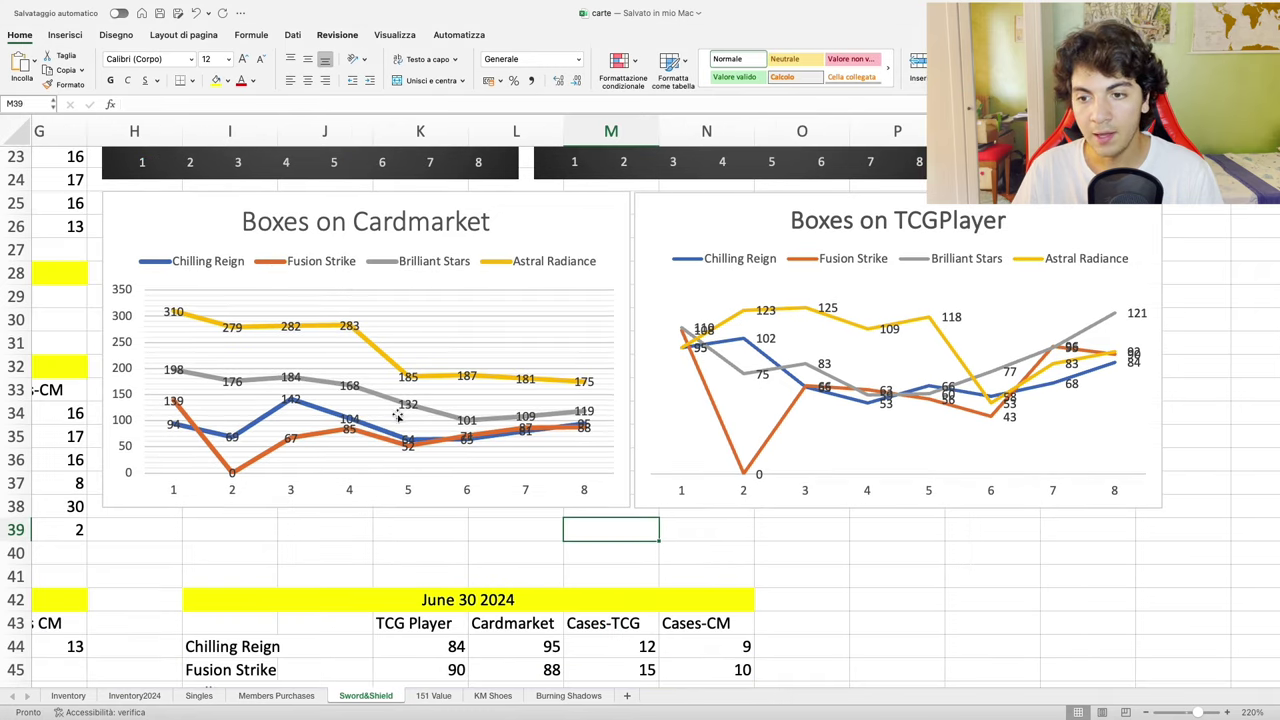
{"action": "left_click", "coordinate": [410, 485]}
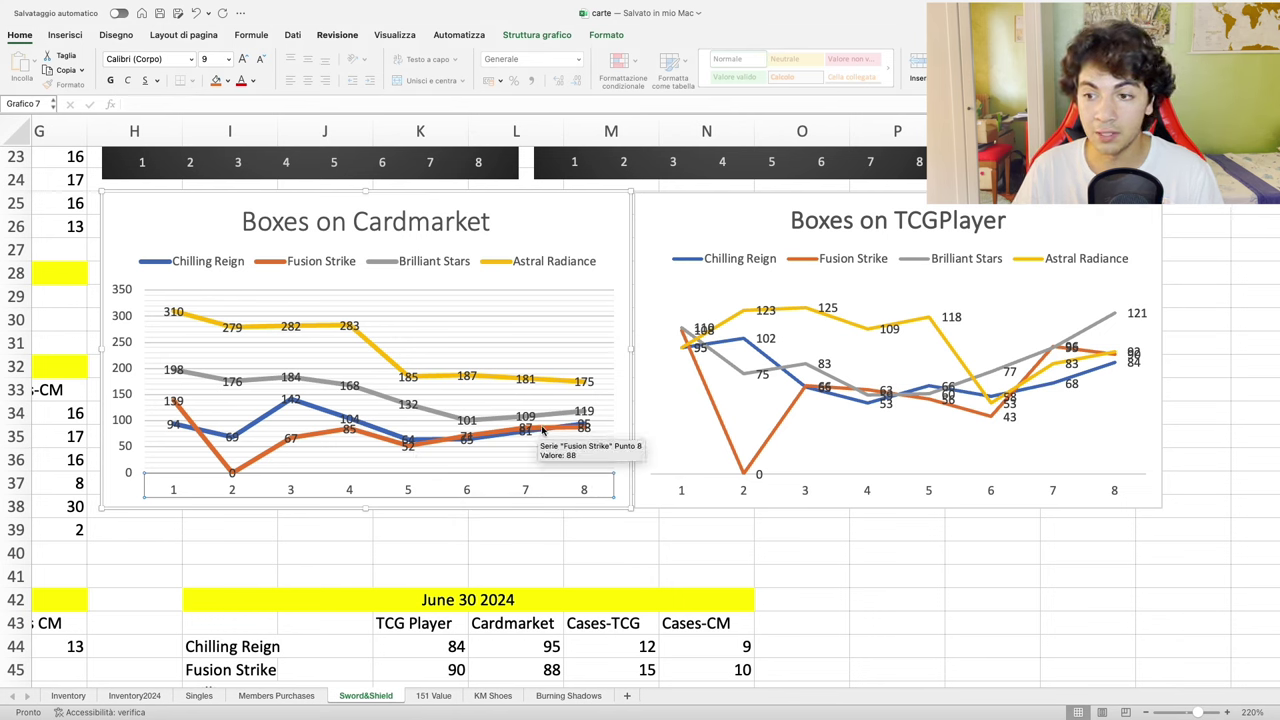
{"action": "left_click", "coordinate": [495, 527]}
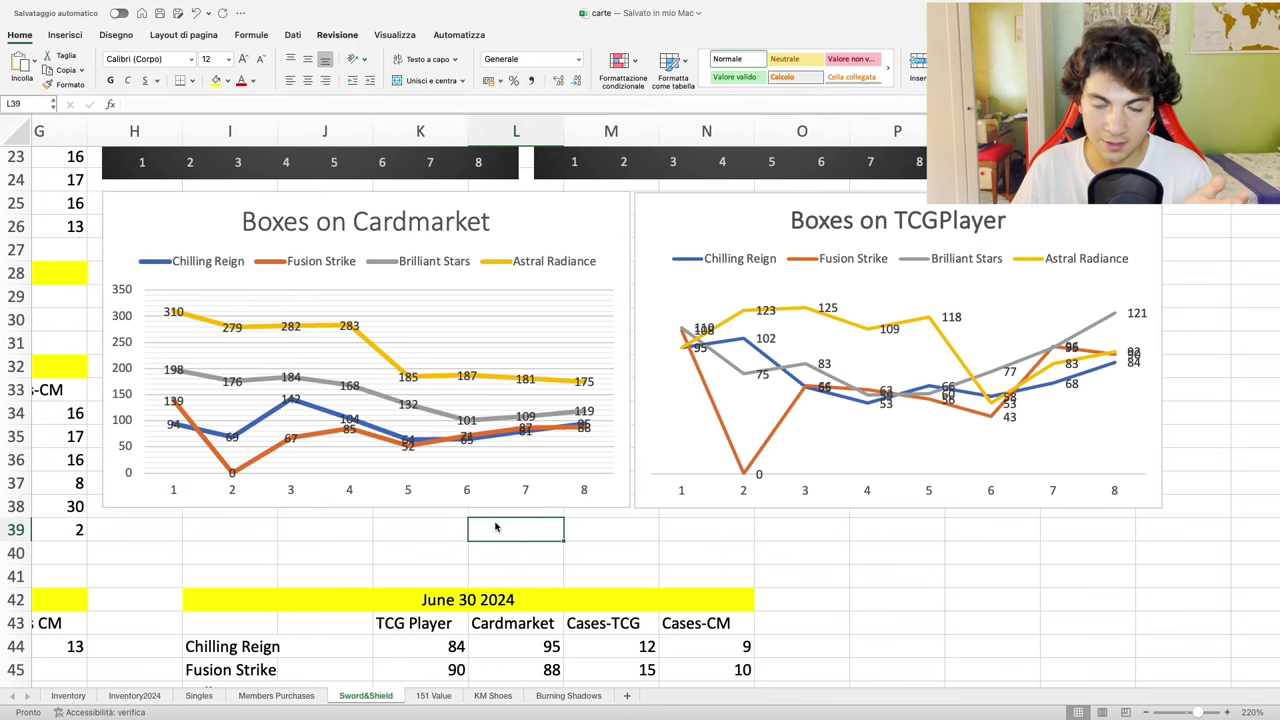
Step: Examine the Boxes on TCGPlayer chart's trend lines for the four Sword & Shield sets
{"action": "scroll", "coordinate": [495, 527], "scroll_direction": "right", "scroll_amount": 5}
{"action": "scroll", "coordinate": [497, 527], "scroll_direction": "right", "scroll_amount": 6}
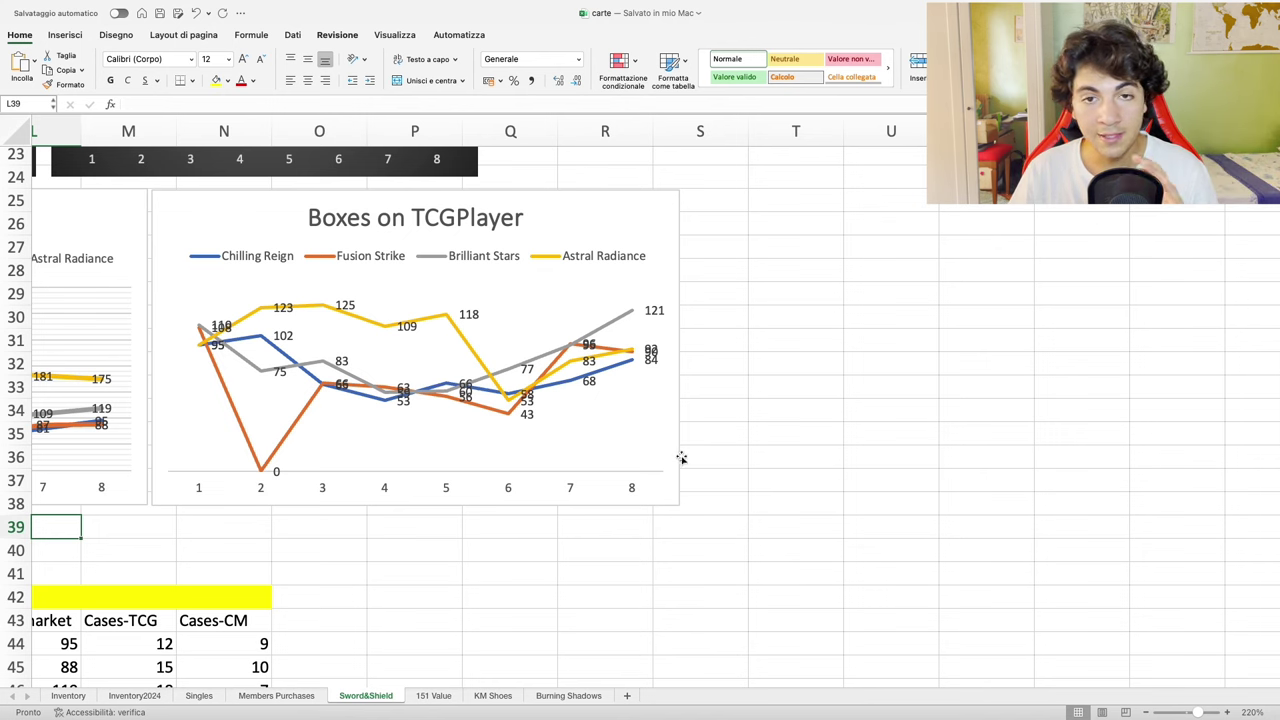
{"action": "scroll", "coordinate": [762, 459], "scroll_direction": "right", "scroll_amount": 2}
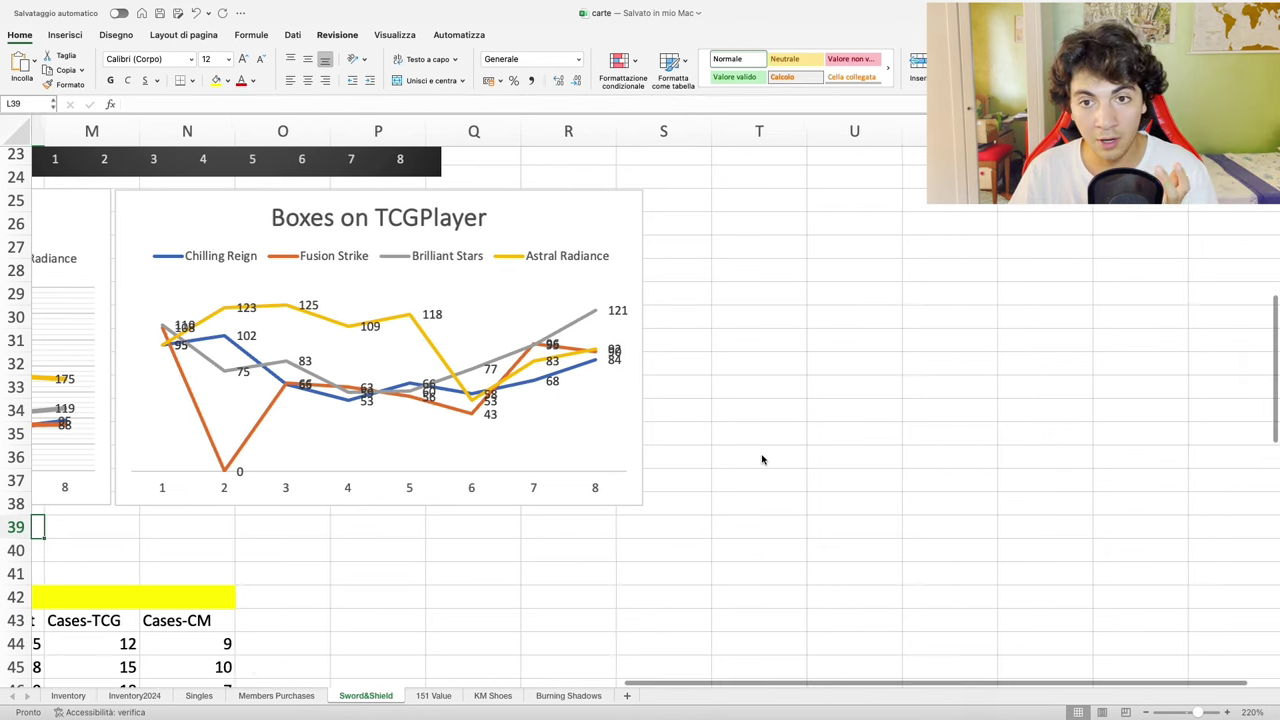
{"action": "scroll", "coordinate": [762, 459], "scroll_direction": "up", "scroll_amount": 1}
{"action": "scroll", "coordinate": [762, 459], "scroll_direction": "right", "scroll_amount": 2}
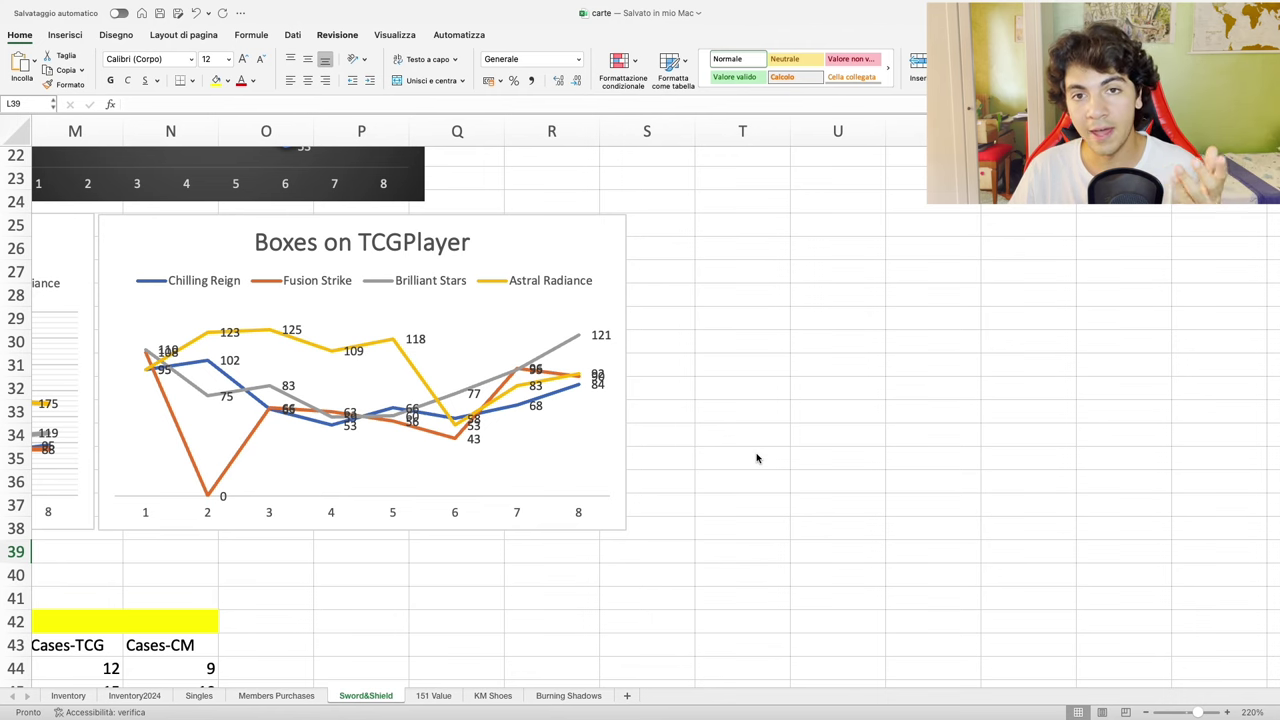
Step: Locate the Lost Origin chart on the Sword&Shield sheet and examine its TCG and CM trend lines
{"action": "scroll", "coordinate": [740, 457], "scroll_direction": "left", "scroll_amount": 1}
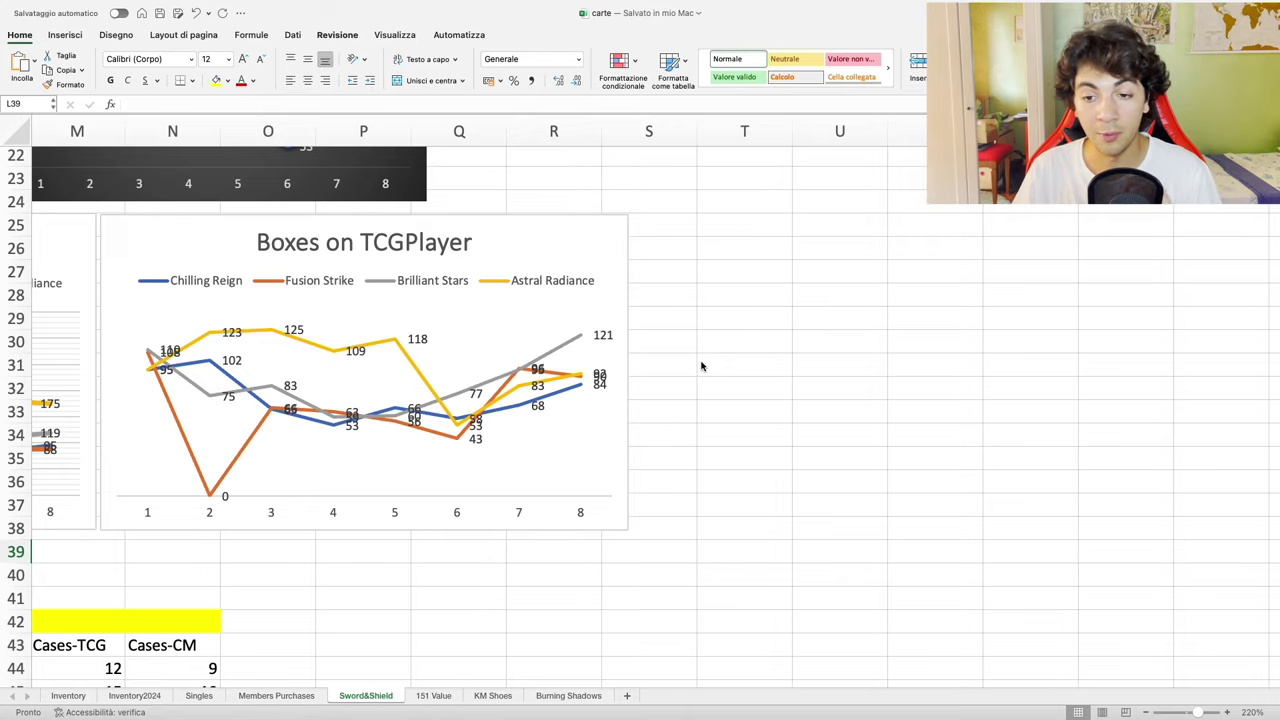
{"action": "scroll", "coordinate": [701, 366], "scroll_direction": "left", "scroll_amount": 8}
{"action": "scroll", "coordinate": [701, 366], "scroll_direction": "down", "scroll_amount": 5}
{"action": "scroll", "coordinate": [701, 366], "scroll_direction": "up", "scroll_amount": 10}
{"action": "scroll", "coordinate": [699, 366], "scroll_direction": "right", "scroll_amount": 7}
{"action": "scroll", "coordinate": [699, 366], "scroll_direction": "up", "scroll_amount": 5}
{"action": "scroll", "coordinate": [697, 364], "scroll_direction": "right", "scroll_amount": 6}
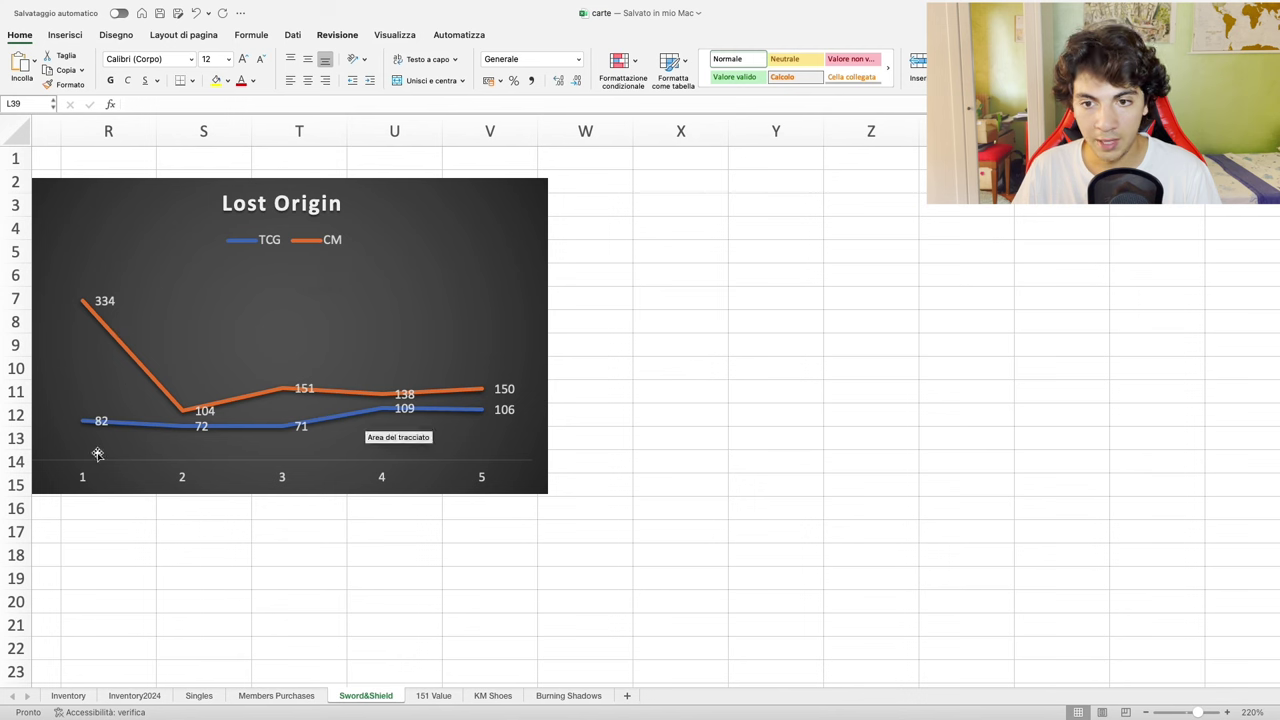
{"action": "left_click", "coordinate": [484, 485]}
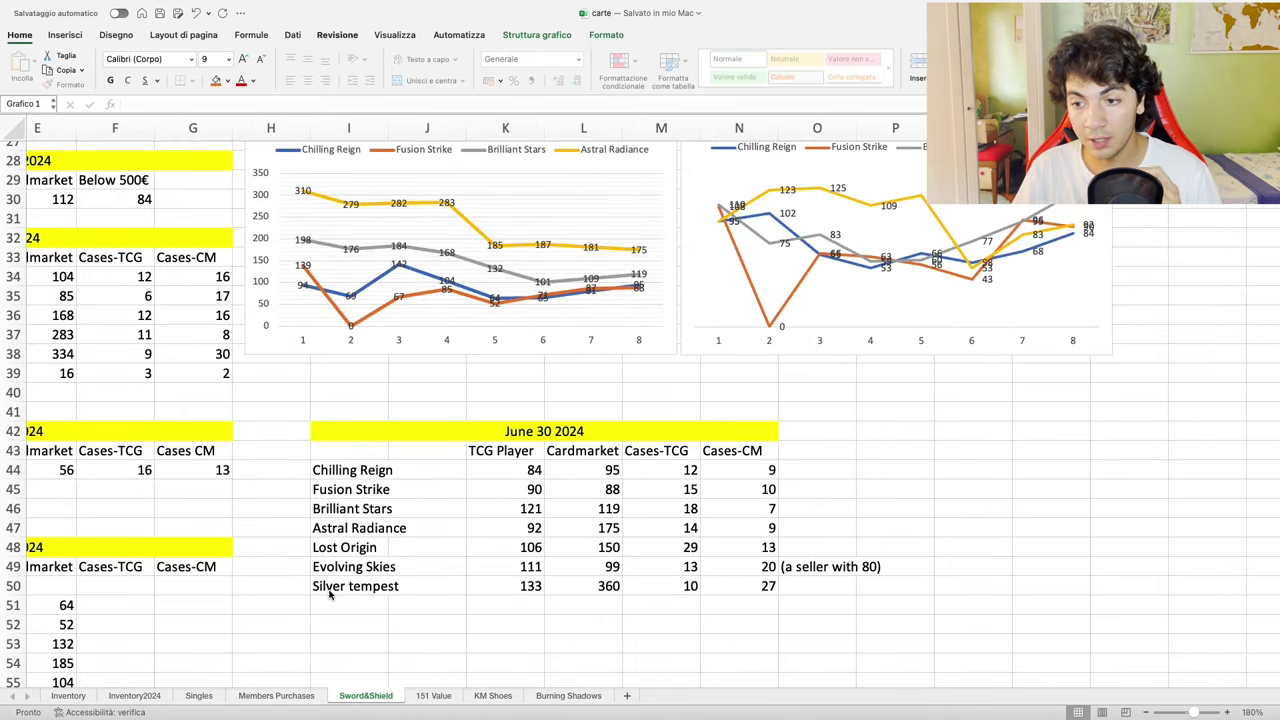
Step: Examine the June 30 2024 table of box and case listings at 220% zoom
{"action": "scroll", "coordinate": [327, 575], "scroll_direction": "right", "scroll_amount": 5}
{"action": "scroll", "coordinate": [325, 573], "scroll_direction": "right", "scroll_amount": 3}
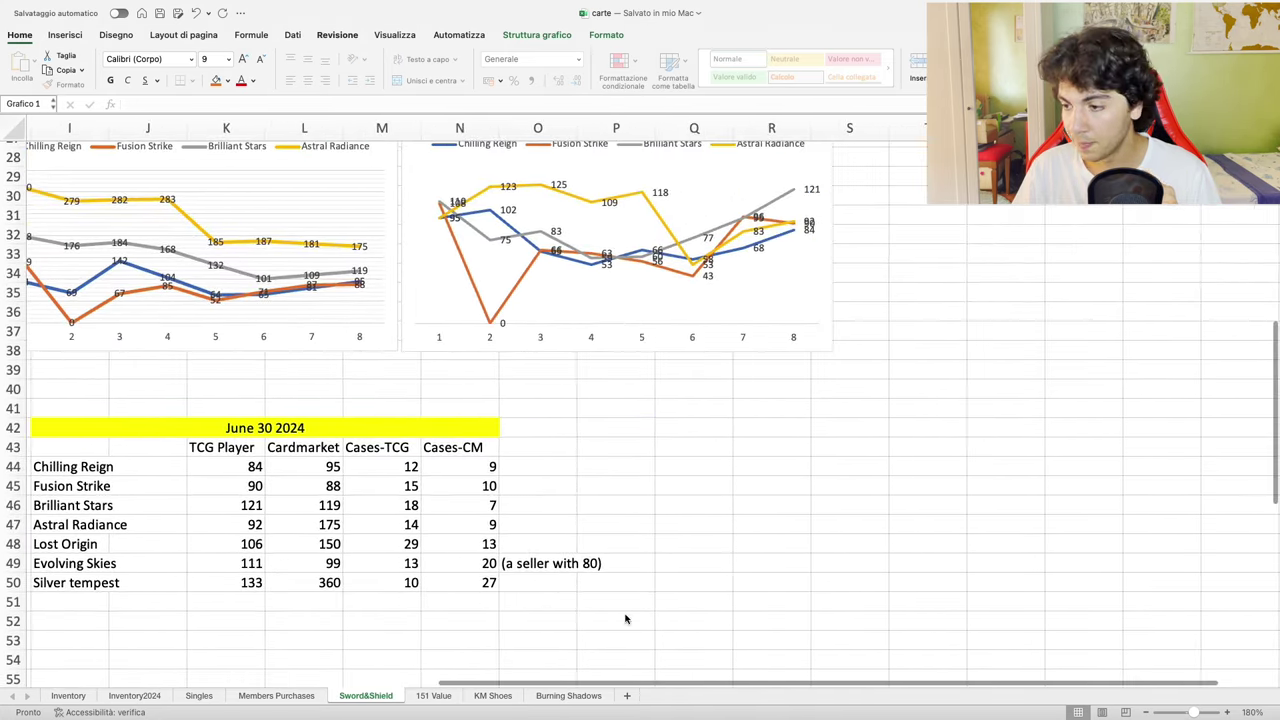
{"action": "left_click", "coordinate": [1228, 712]}
{"action": "left_click", "coordinate": [1228, 712]}
{"action": "left_click", "coordinate": [1228, 712]}
{"action": "left_click", "coordinate": [1228, 712]}
{"action": "scroll", "coordinate": [569, 490], "scroll_direction": "down", "scroll_amount": 10}
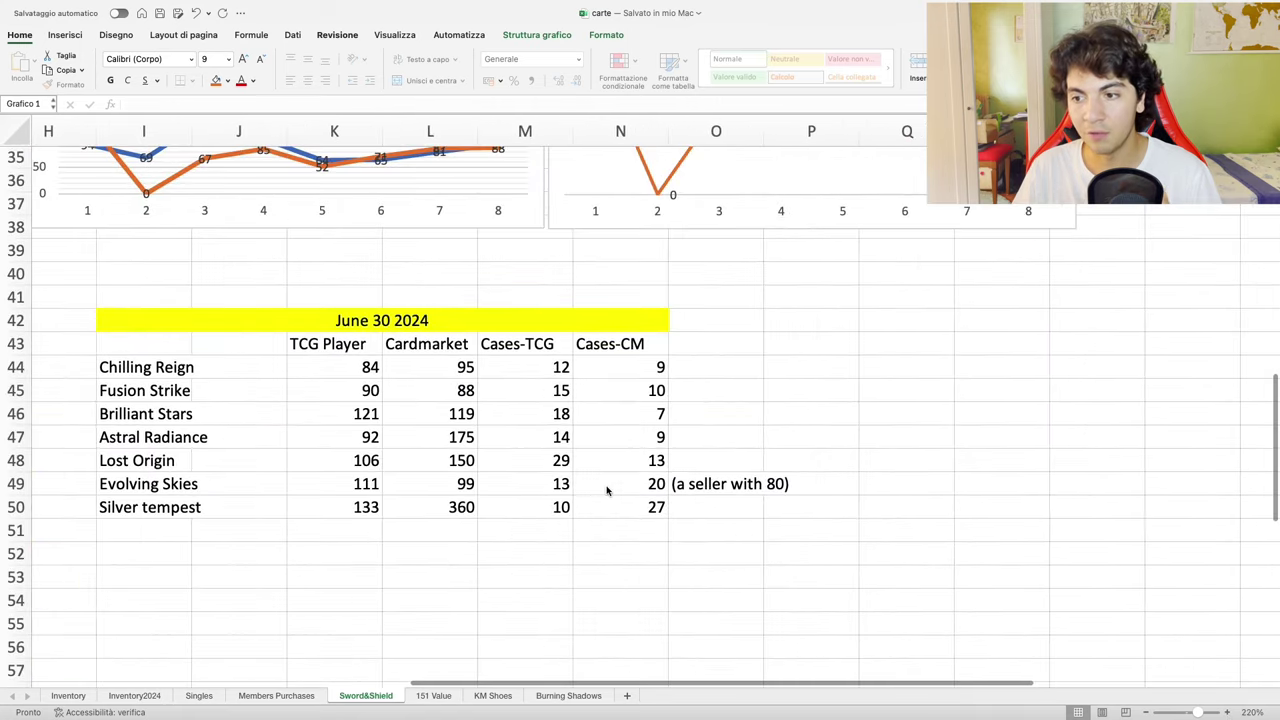
Step: Compare the Cases-CM entries for Evolving Skies and Silver Tempest, leaving the Evolving Skies cell selected
{"action": "left_click", "coordinate": [606, 490]}
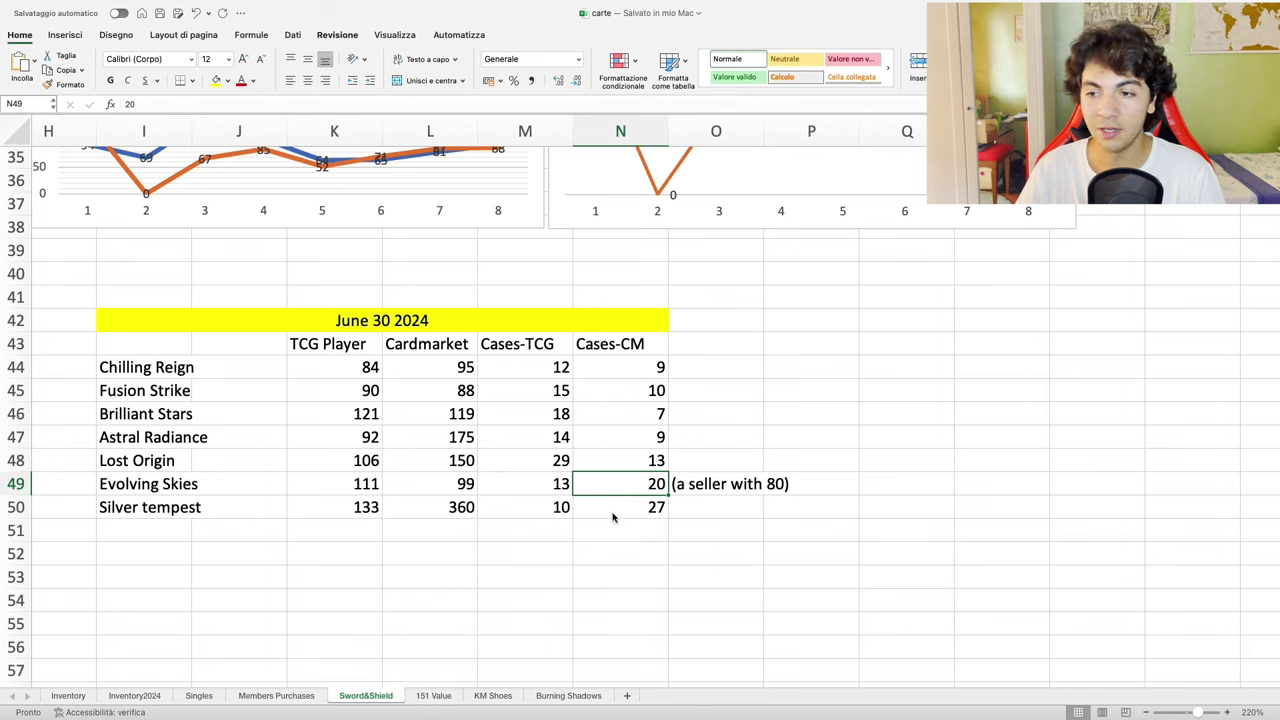
{"action": "left_click", "coordinate": [614, 510]}
{"action": "left_click", "coordinate": [614, 490]}
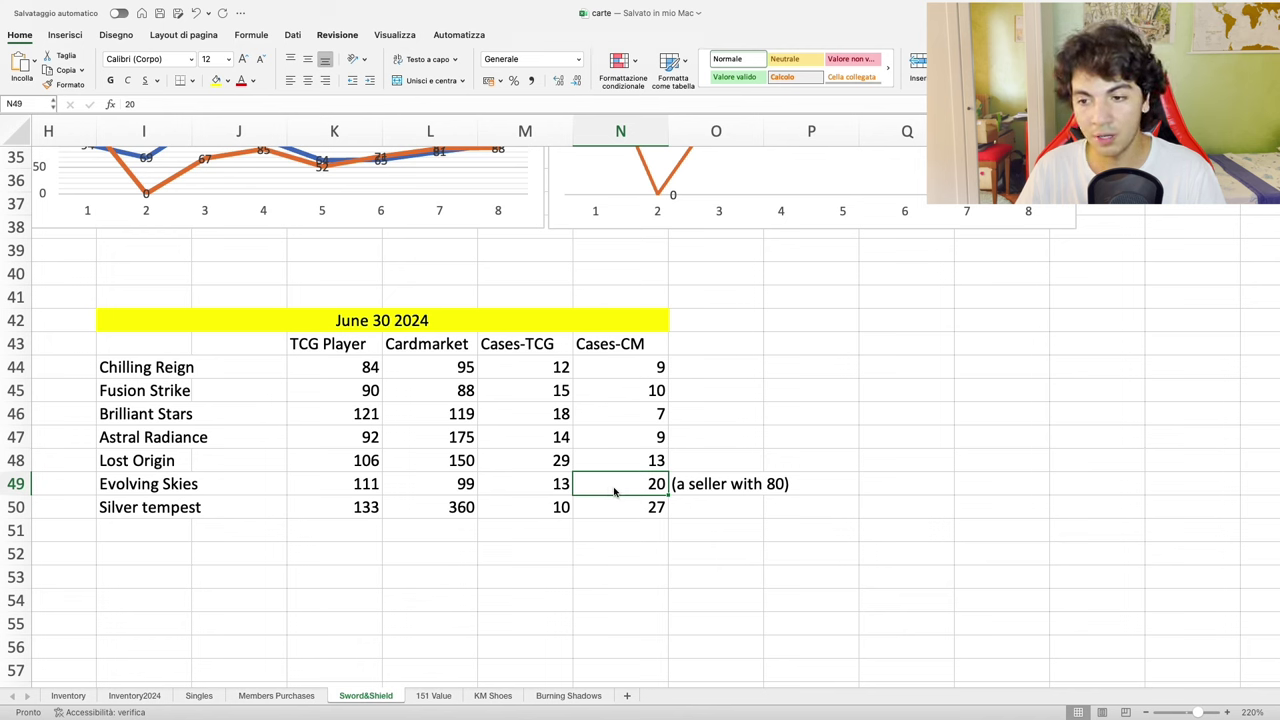
{"action": "scroll", "coordinate": [614, 490], "scroll_direction": "right", "scroll_amount": 1}
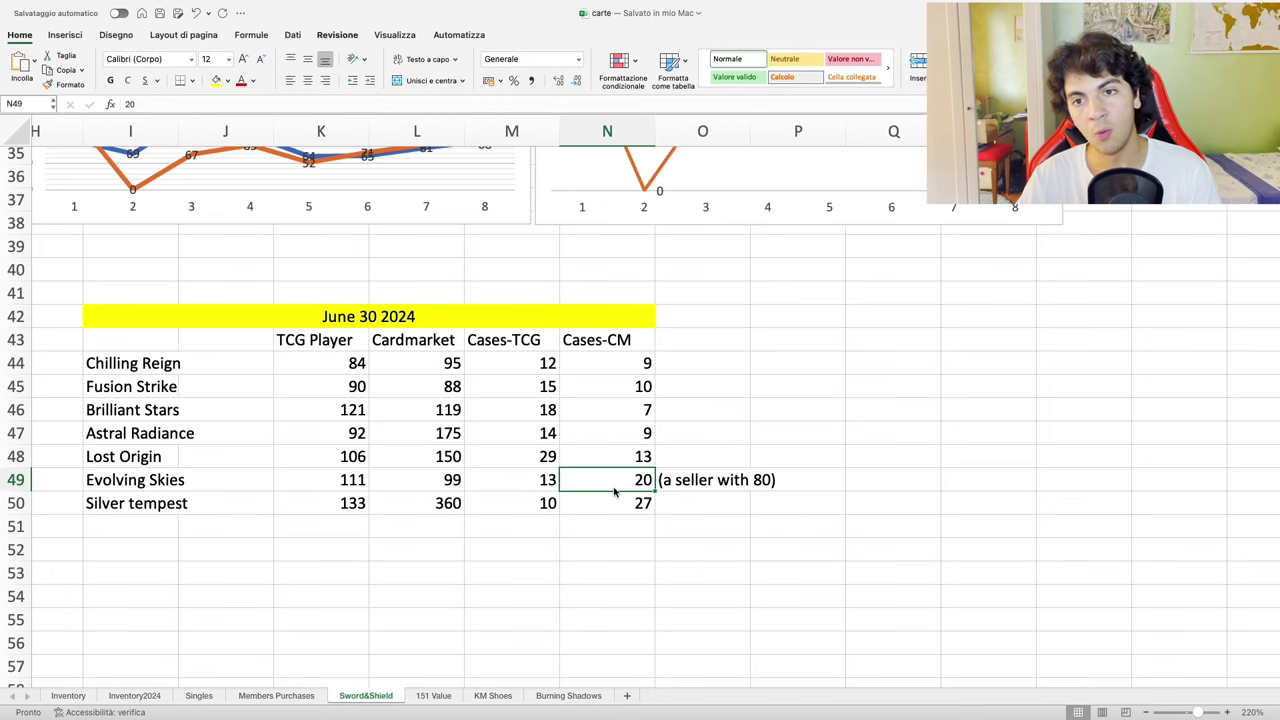
Step: Review the Cardmarket and TCGPlayer box charts, and inspect the second TCG data point on the Lost Origin chart
{"action": "scroll", "coordinate": [614, 491], "scroll_direction": "up", "scroll_amount": 10}
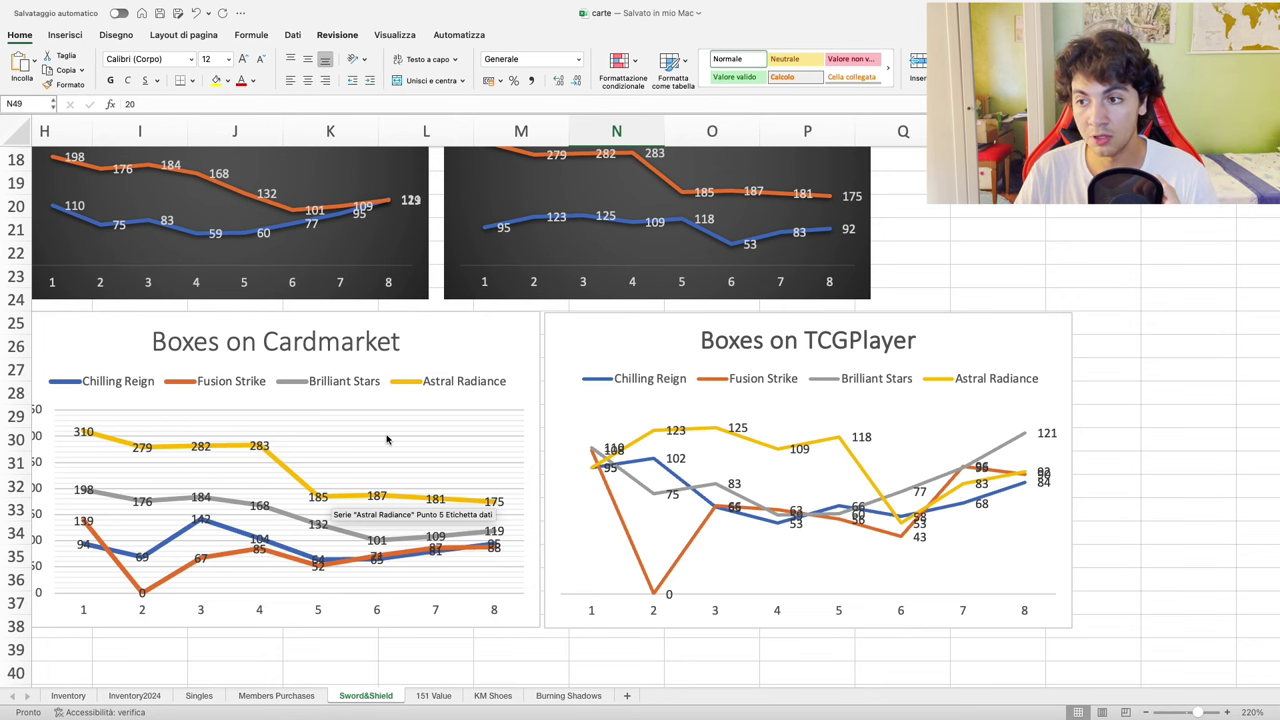
{"action": "scroll", "coordinate": [382, 440], "scroll_direction": "up", "scroll_amount": 7}
{"action": "scroll", "coordinate": [380, 439], "scroll_direction": "right", "scroll_amount": 2}
{"action": "scroll", "coordinate": [380, 438], "scroll_direction": "up", "scroll_amount": 3}
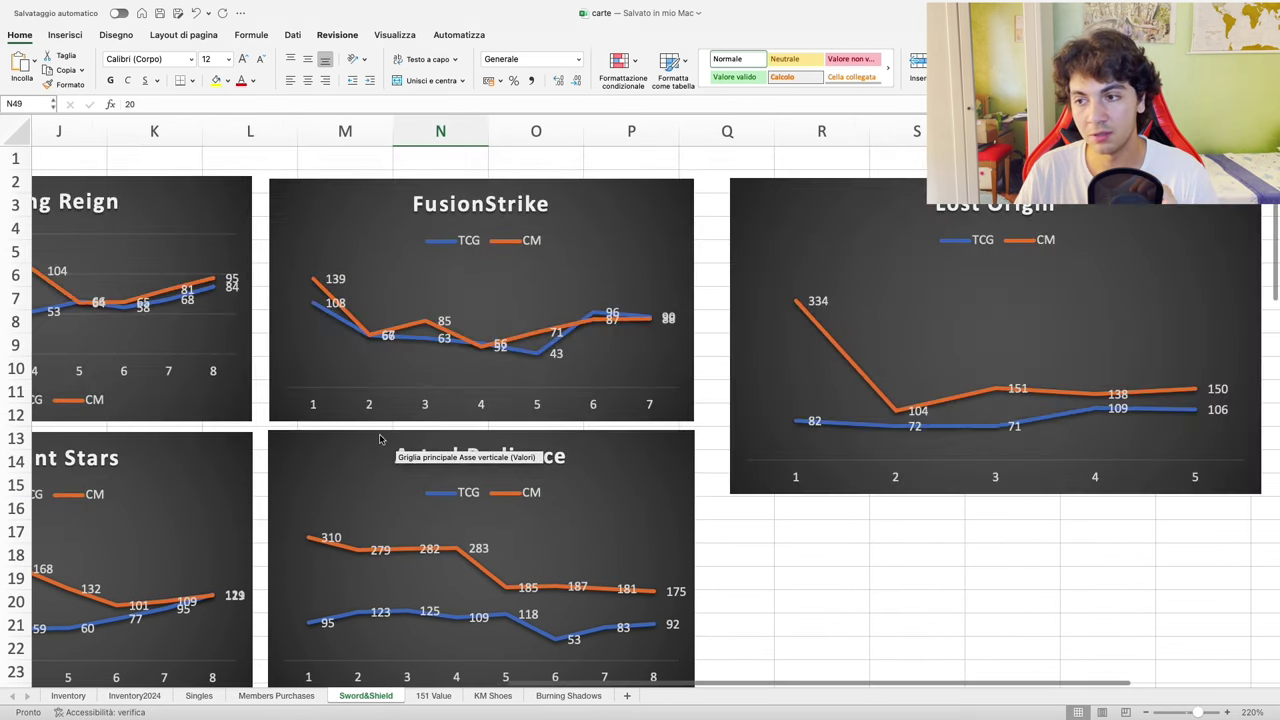
{"action": "scroll", "coordinate": [380, 438], "scroll_direction": "right", "scroll_amount": 4}
{"action": "scroll", "coordinate": [880, 451], "scroll_direction": "right", "scroll_amount": 1}
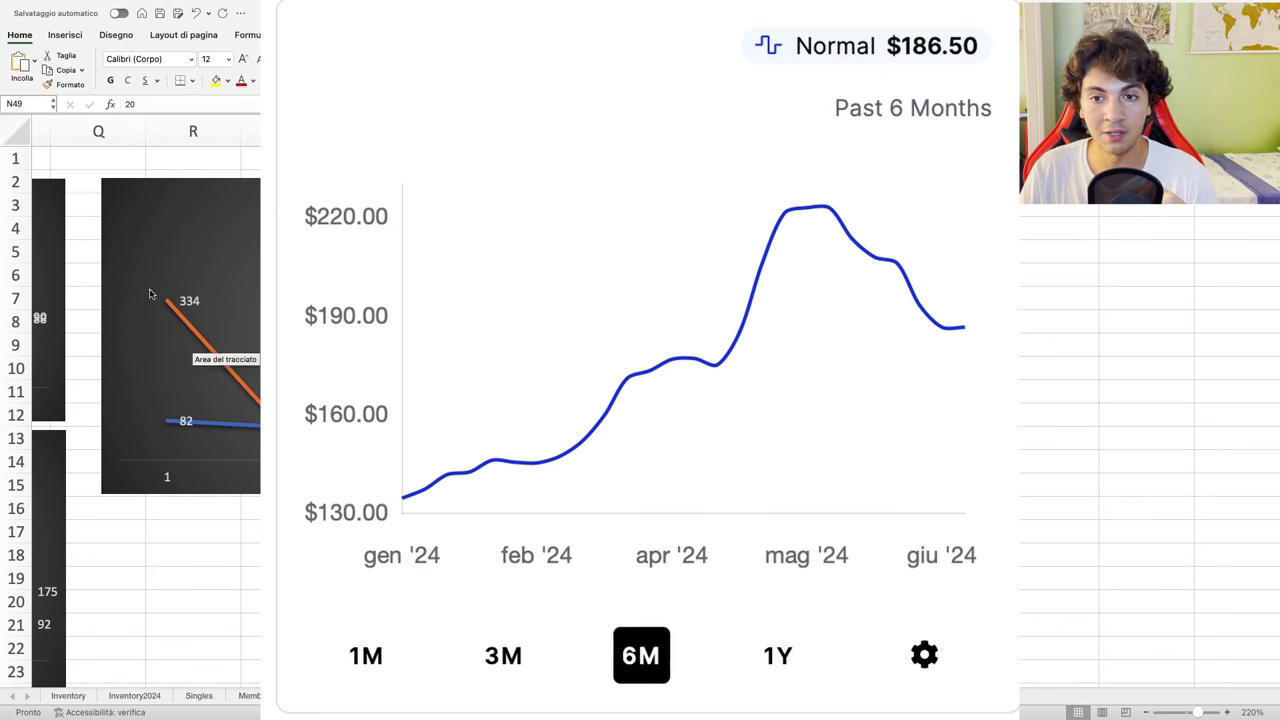
{"action": "mouse_move", "coordinate": [253, 427]}
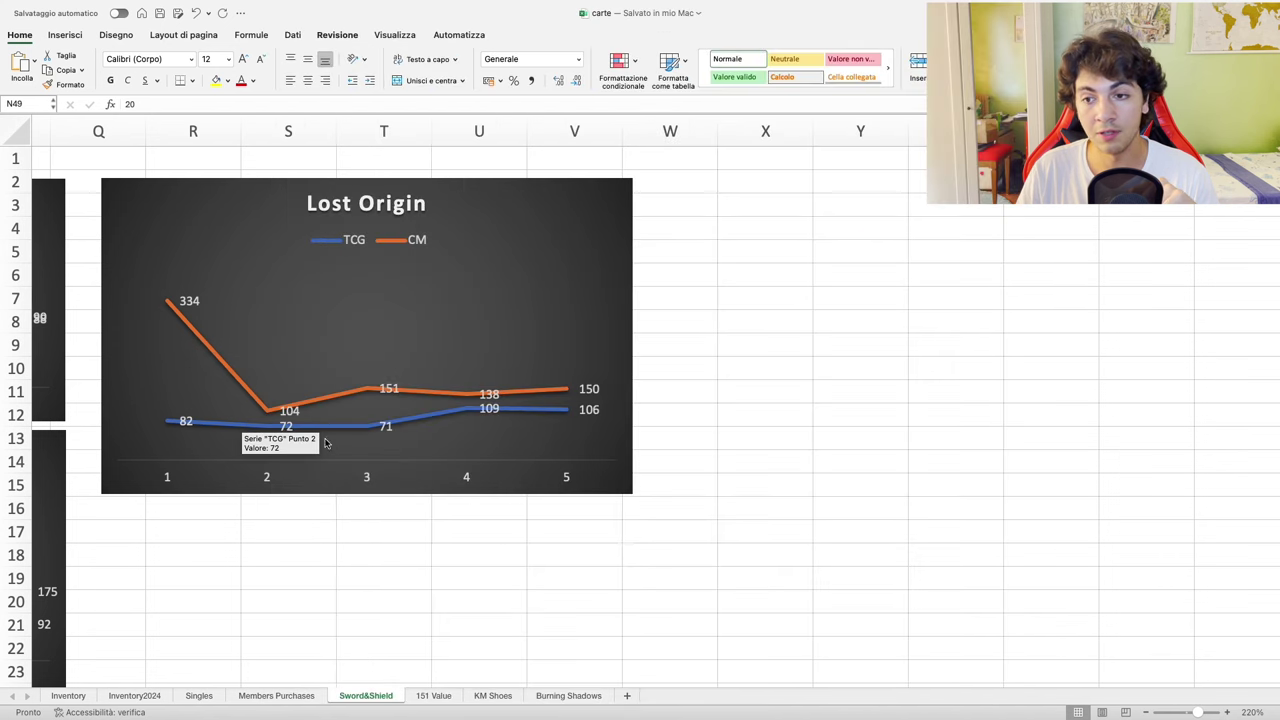